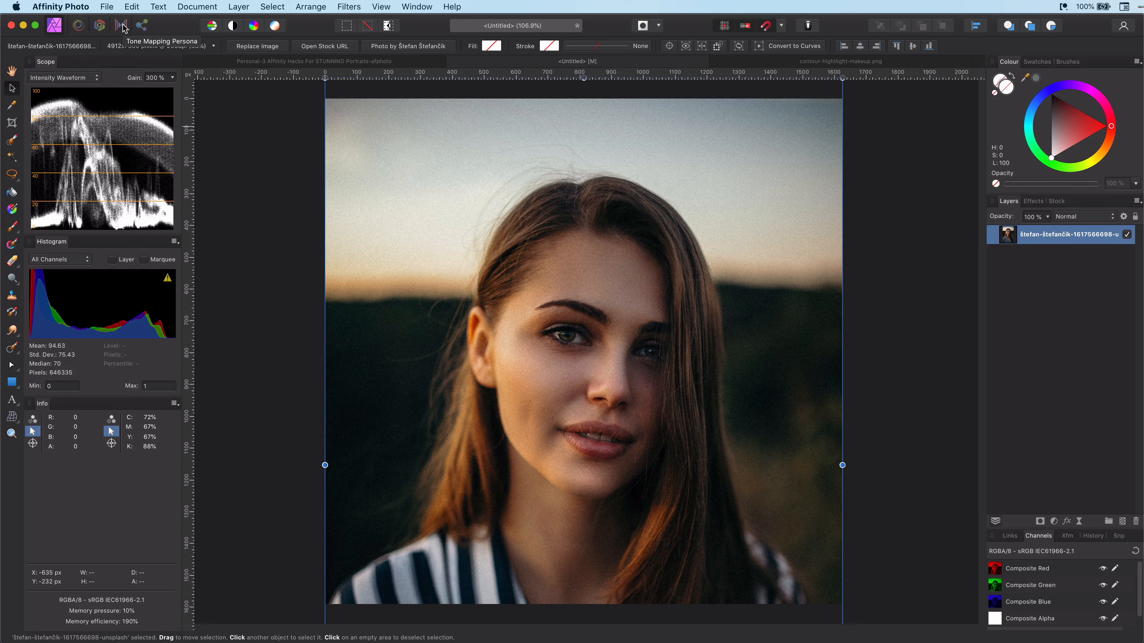
Step: Try to open the image layer in the Develop Persona
click(100, 25)
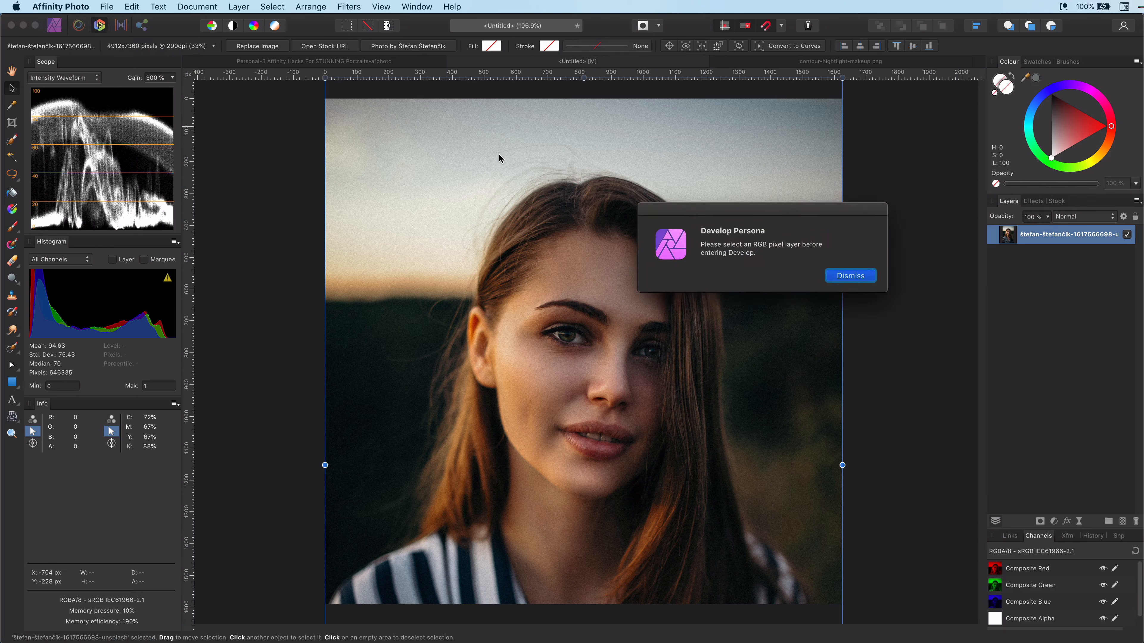
click(866, 278)
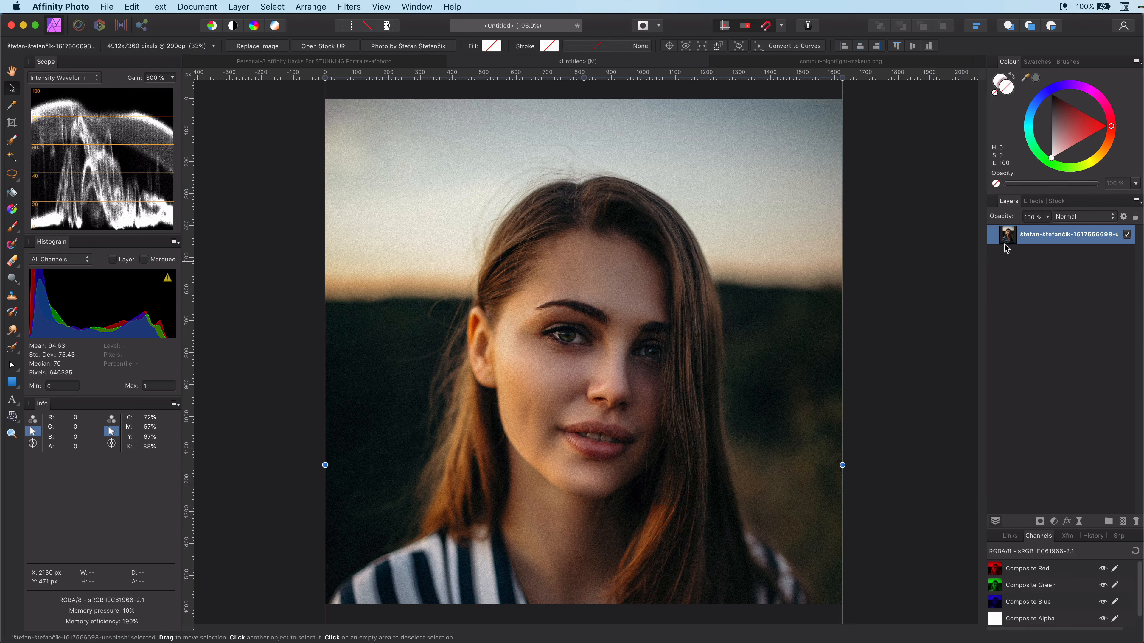
Step: Duplicate the photo layer and convert the copy into a pixel layer
key(super+j)
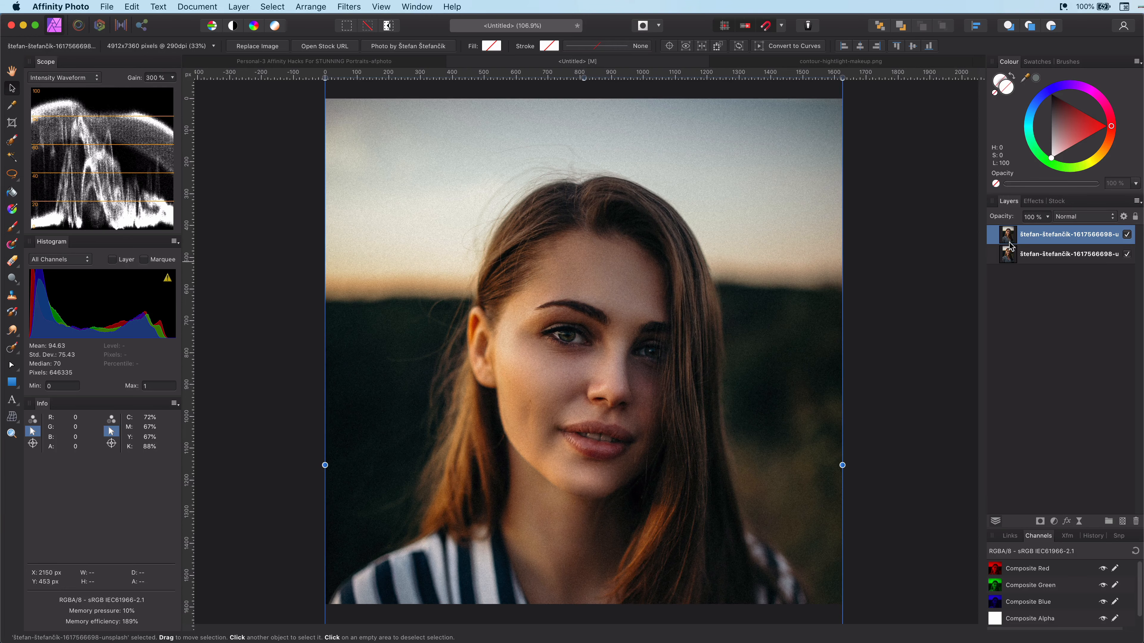
right_click(1009, 242)
click(1060, 452)
click(253, 109)
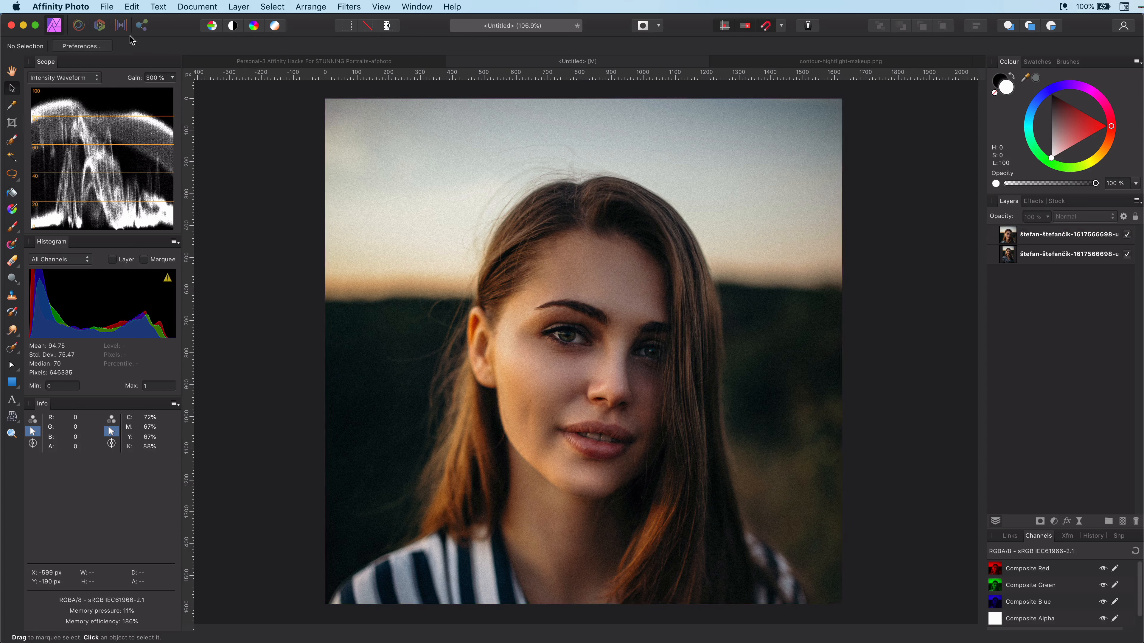
Step: Open the duplicated top layer in the Develop Persona's Basic panel
click(1030, 243)
click(100, 26)
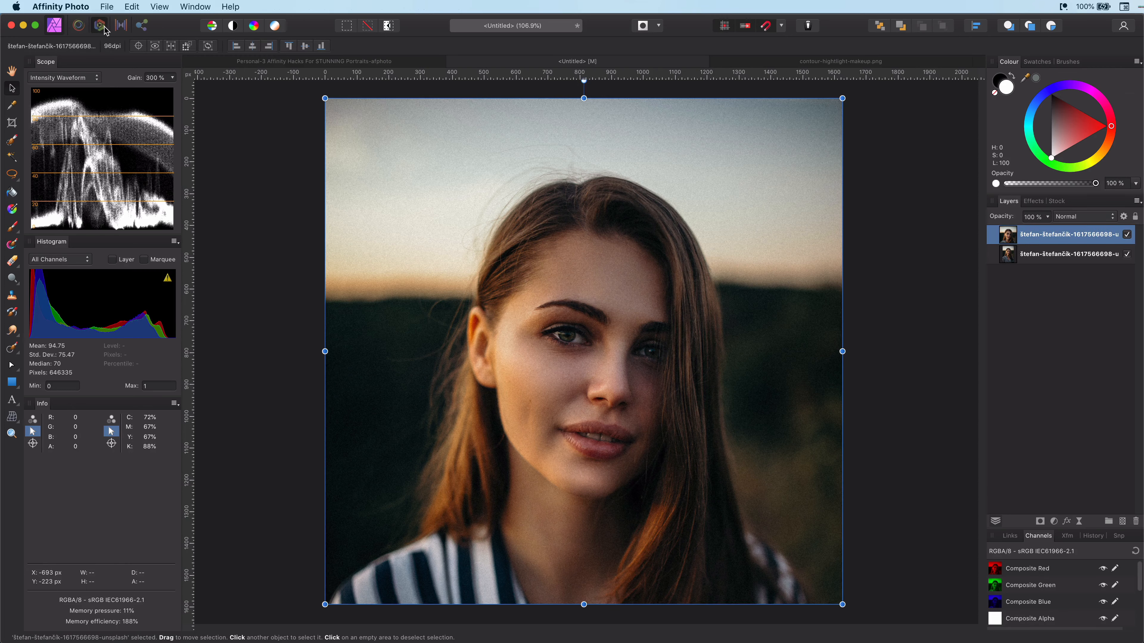
click(1007, 225)
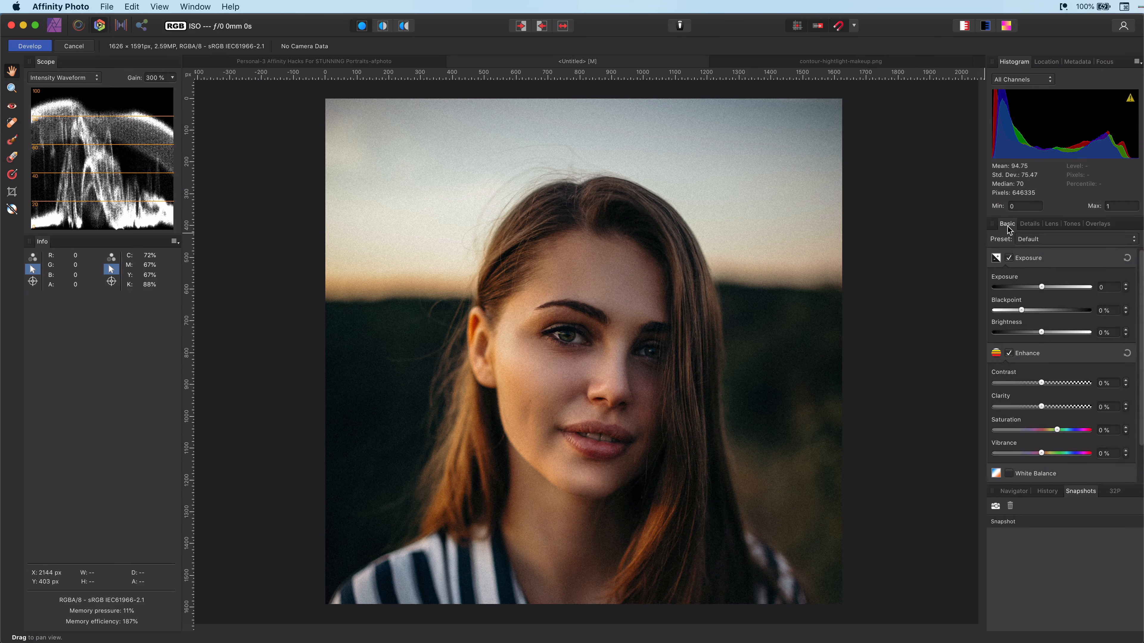
click(1098, 224)
click(1007, 224)
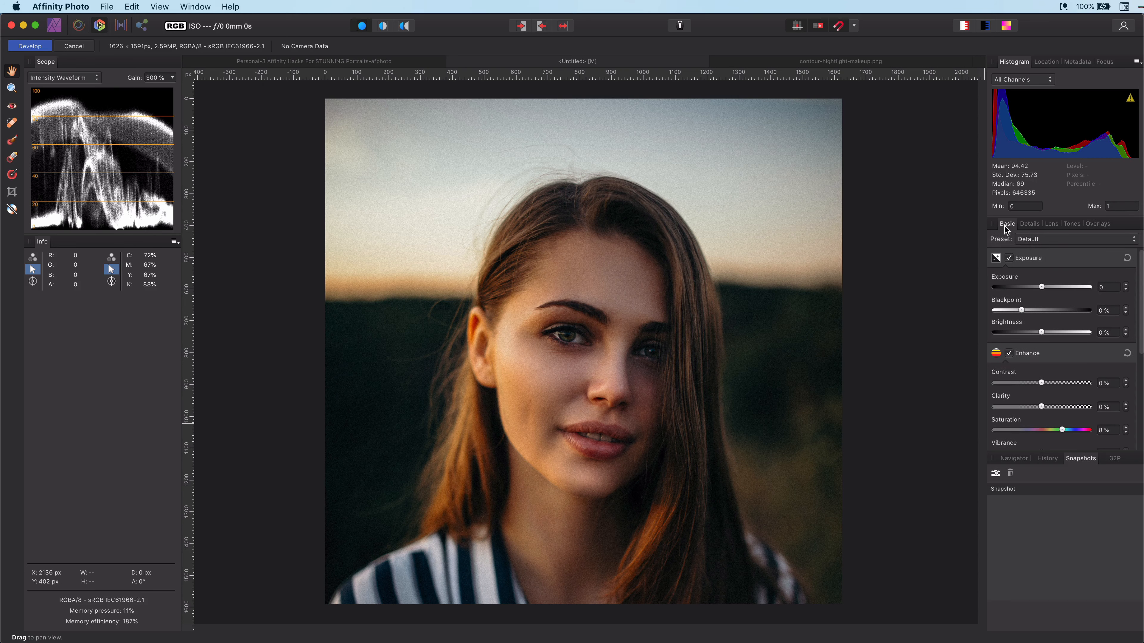
Step: Adjust the Basic panel's exposure, enhance and saturation sliders to brighten and enrich the portrait
mouse_move(1041, 288)
mouse_down()
mouse_move(1032, 298)
mouse_move(1043, 275)
mouse_up()
scroll(1043, 289, down, 5)
mouse_move(1041, 343)
mouse_down()
mouse_move(1056, 342)
mouse_move(1029, 325)
mouse_move(1057, 347)
mouse_up()
scroll(1049, 335, down, 3)
drag(1042, 397, 1054, 420)
Step: Enable Detail Refinement and Noise Reduction in Details and set noise Luminance to 23%
click(1028, 225)
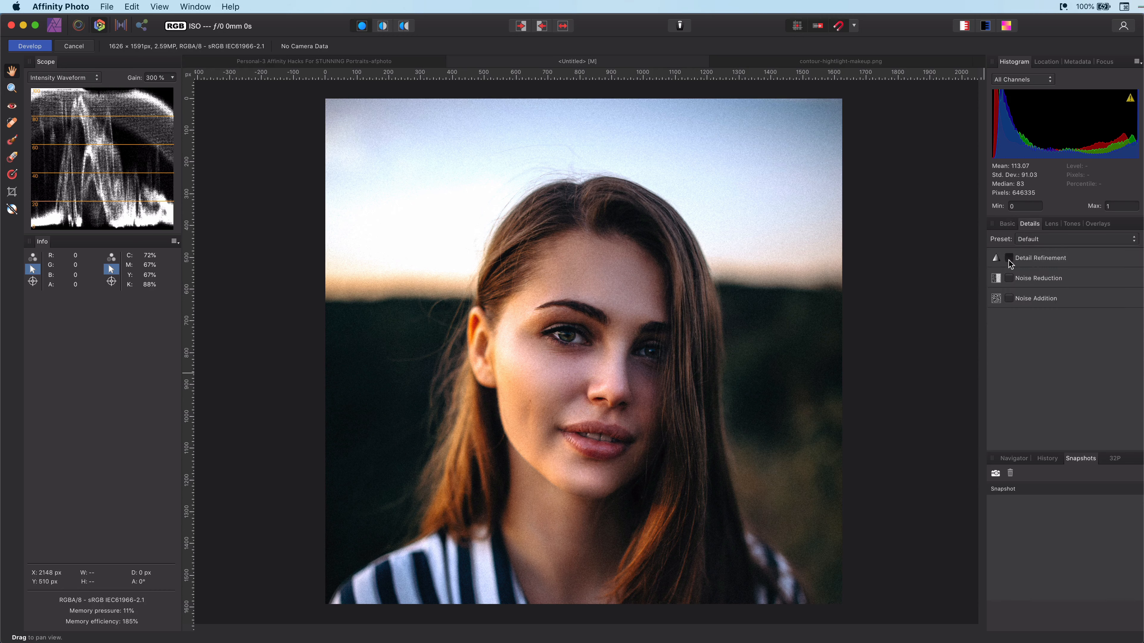
click(1008, 258)
click(1007, 331)
scroll(1036, 344, down, 3)
scroll(539, 350, up, 5)
scroll(539, 350, up, 3)
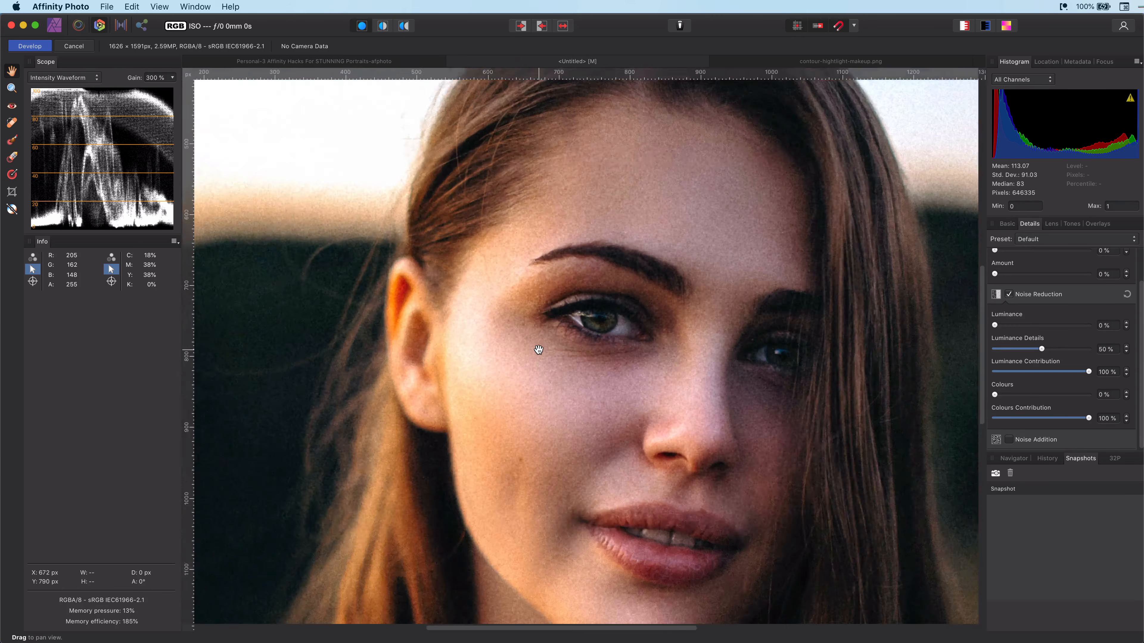
drag(995, 326, 1009, 326)
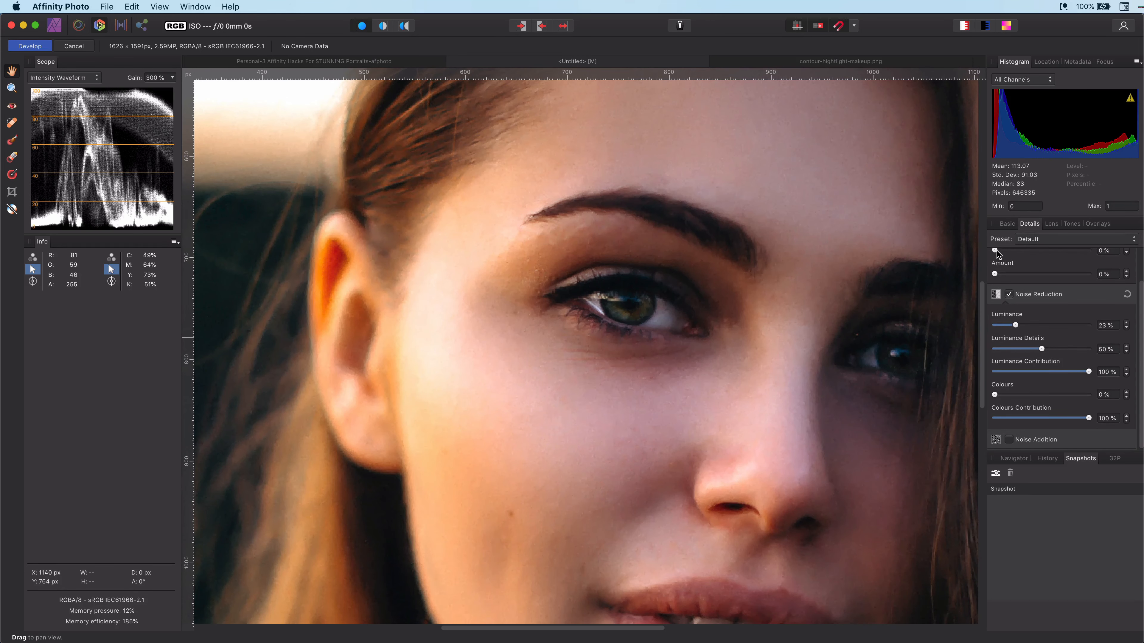
Step: Set Detail Refinement radius 39% and amount 65%, and Noise Reduction luminance 33% and colours 14%
drag(996, 251, 1035, 274)
scroll(811, 368, down, 3)
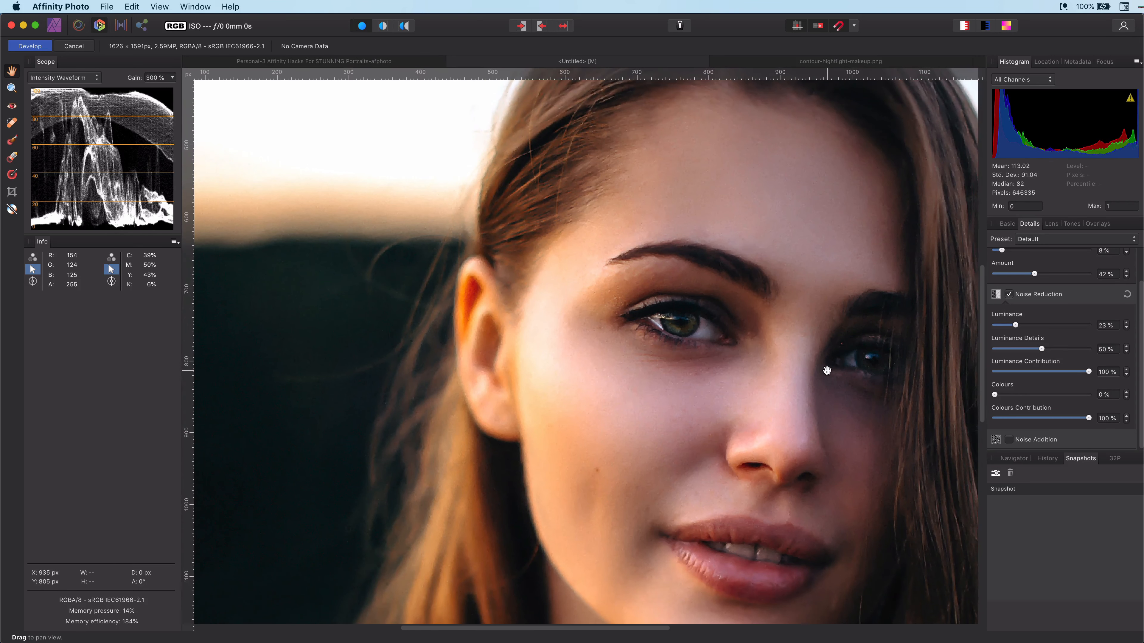
drag(827, 371, 739, 346)
drag(995, 394, 1008, 395)
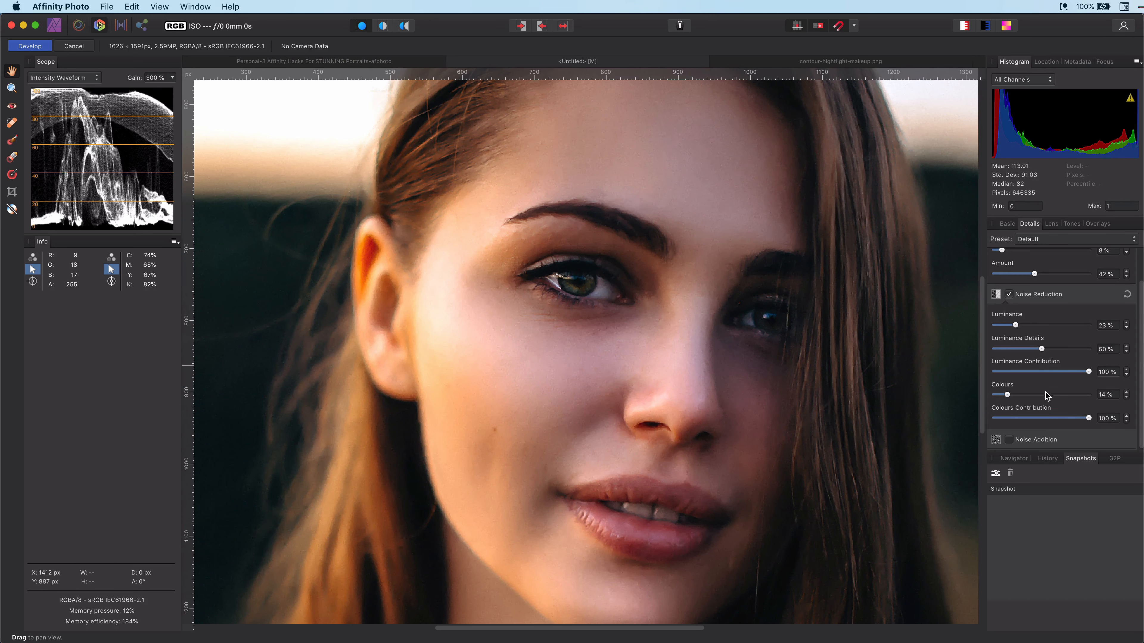
scroll(1043, 350, up, 2)
drag(1002, 287, 1055, 311)
drag(1016, 362, 1039, 361)
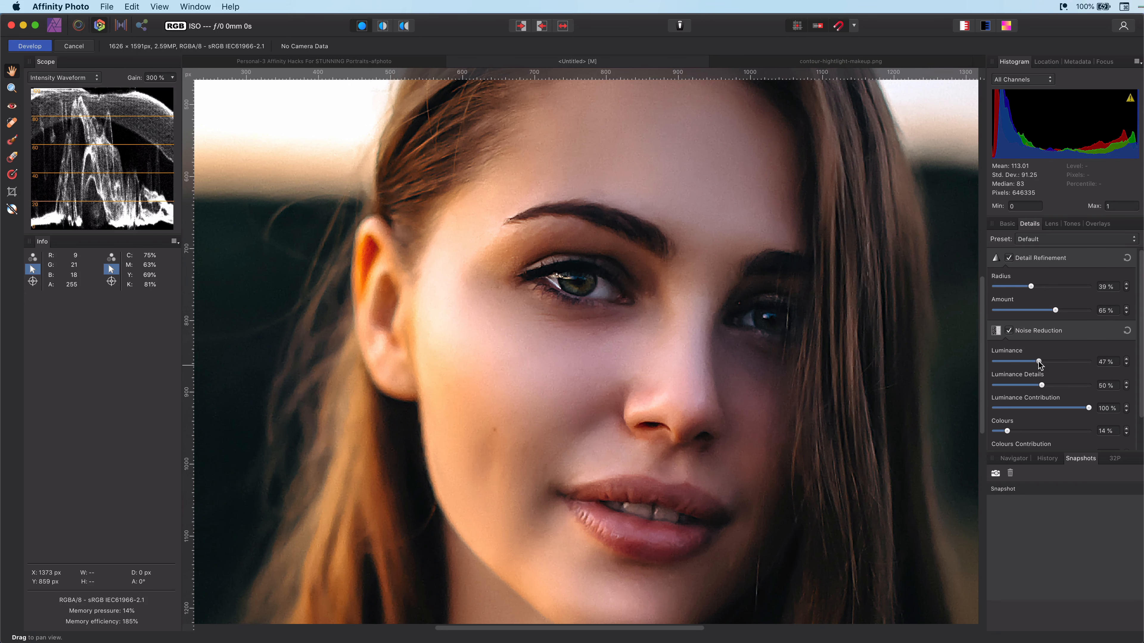
Step: Add a gentle S-curve in the Tones curves and apply the Develop changes
click(1054, 227)
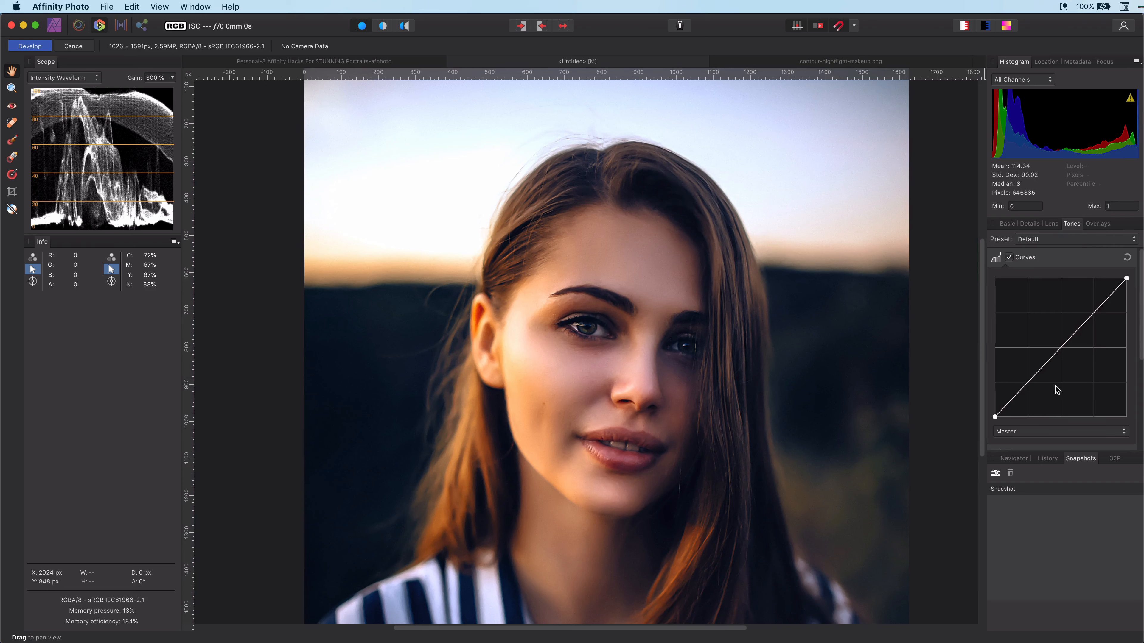
drag(1028, 385, 1027, 388)
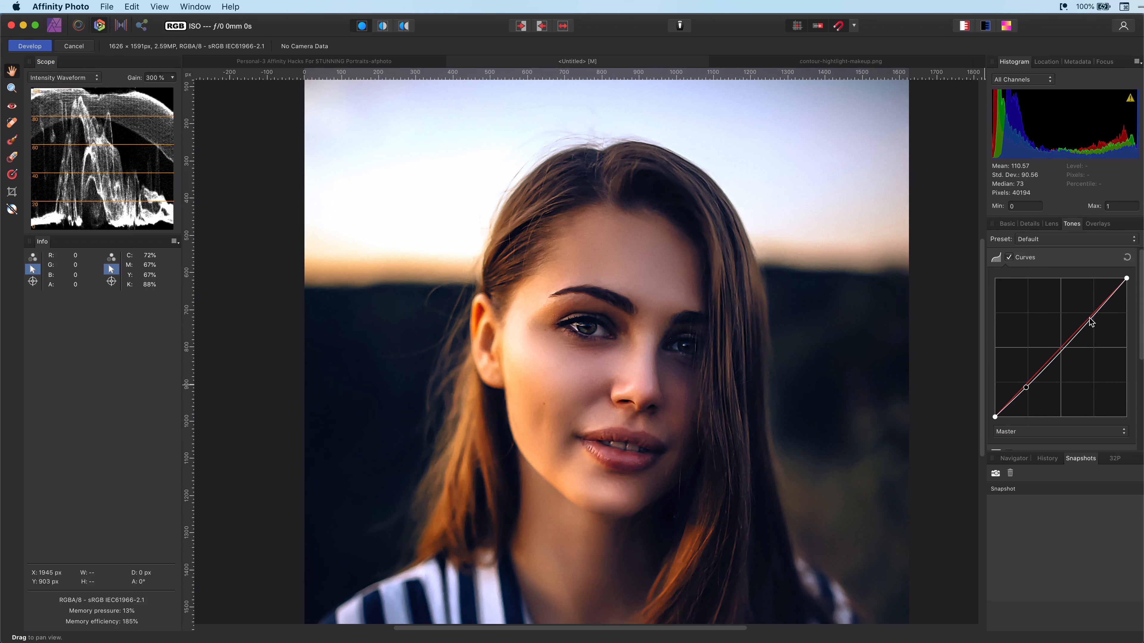
drag(1090, 317, 1089, 314)
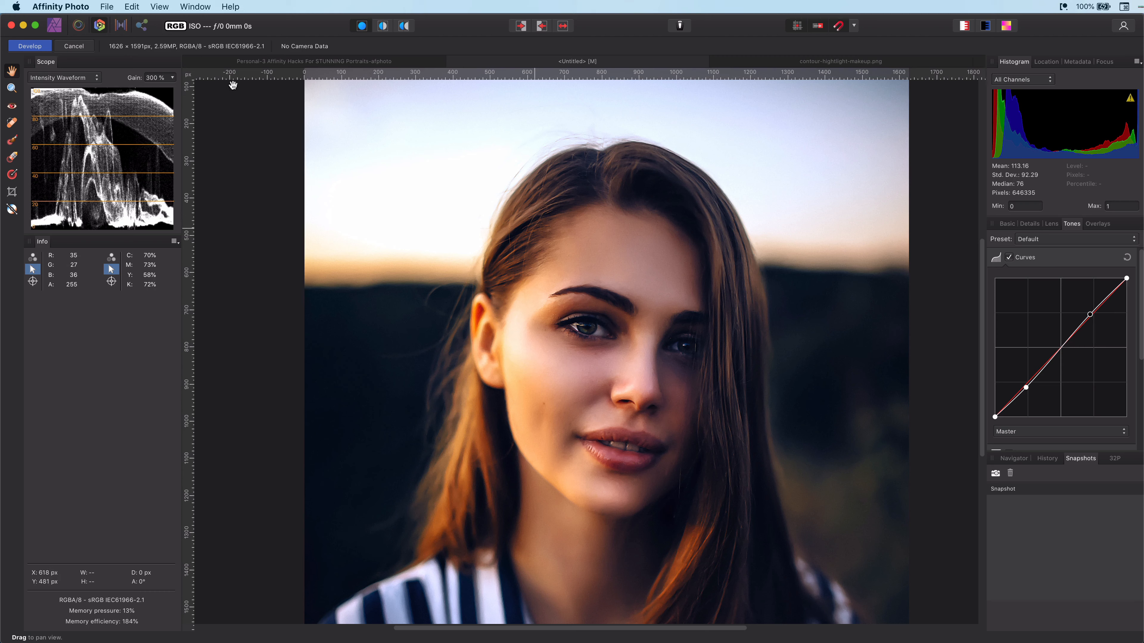
click(37, 47)
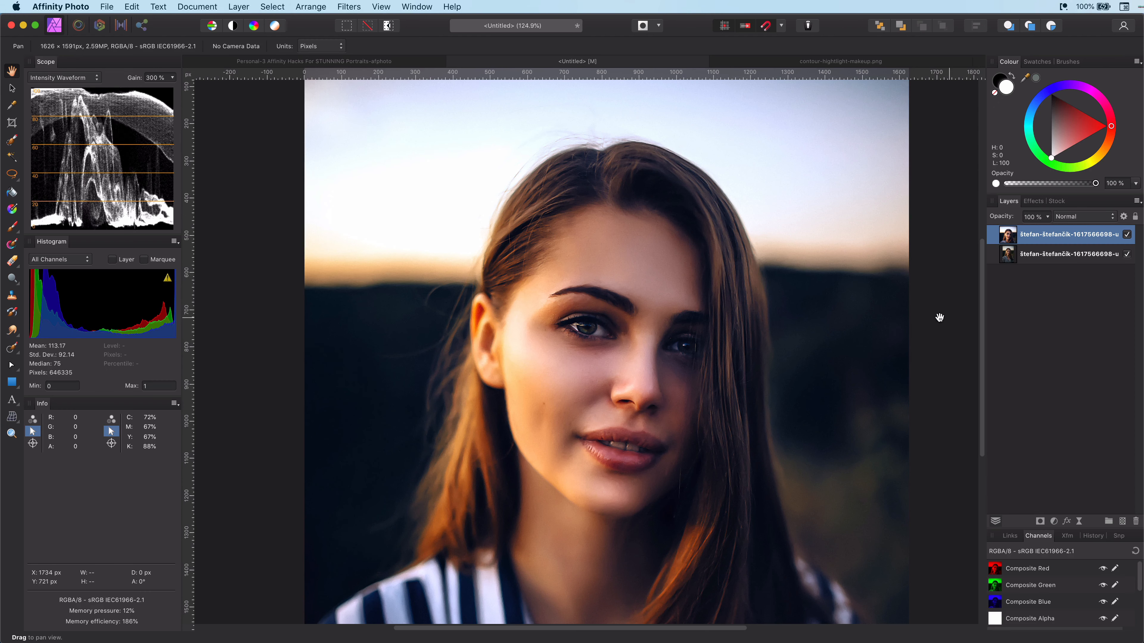
Step: Set the developed layer's blend mode to Average
scroll(599, 360, up, 5)
click(1074, 218)
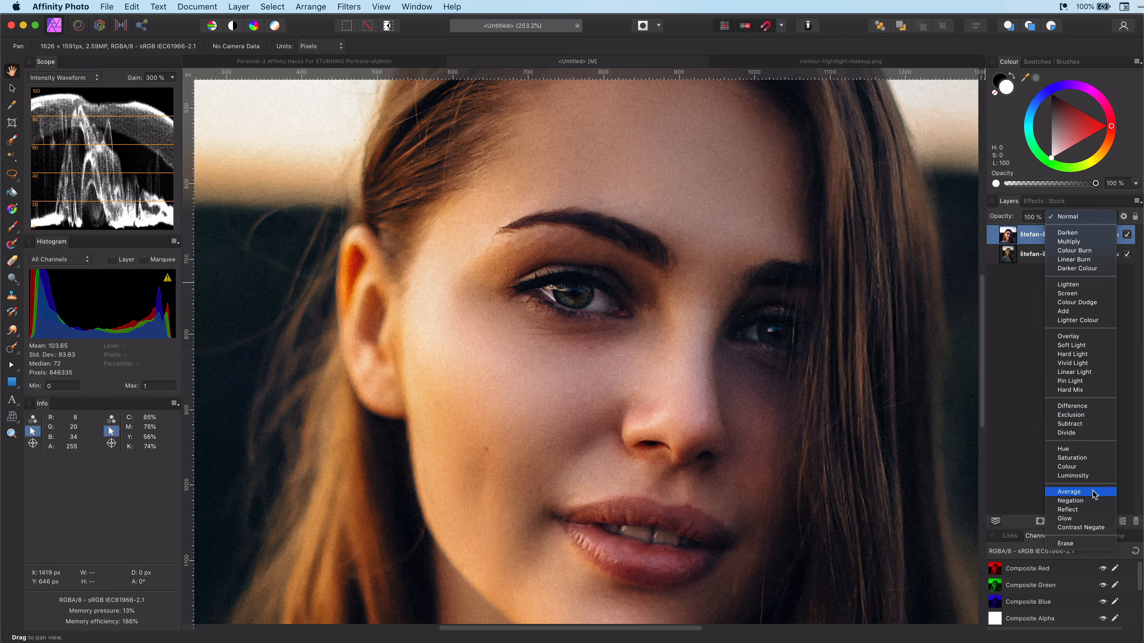
click(1093, 495)
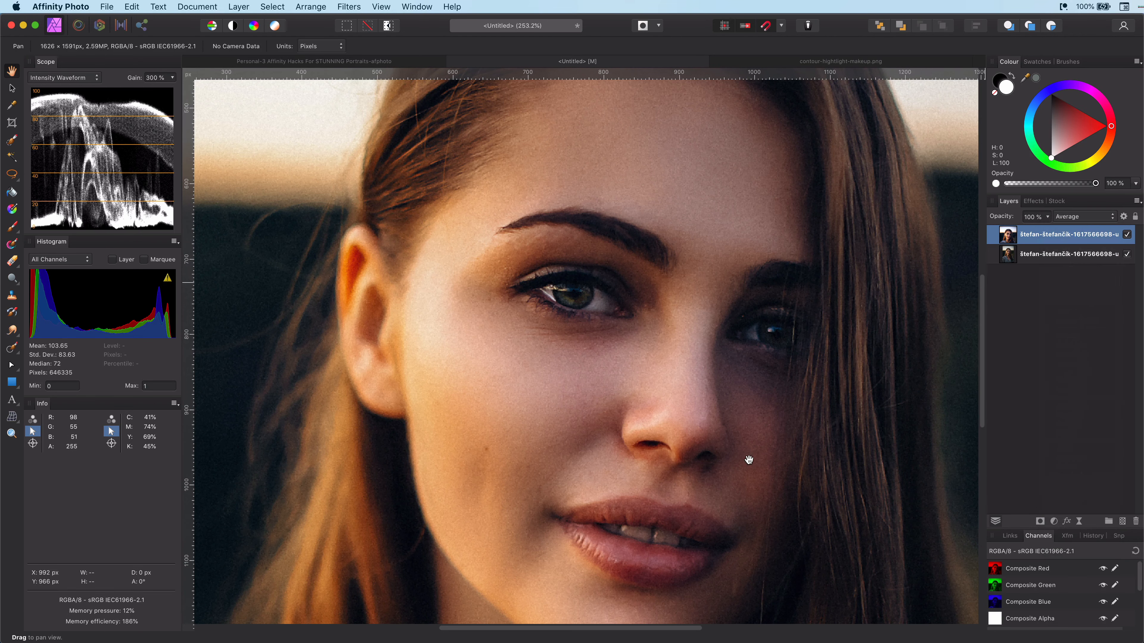
Step: Compare the developed layer against the original and view the contour-highlight-makeup reference image
scroll(748, 457, down, 5)
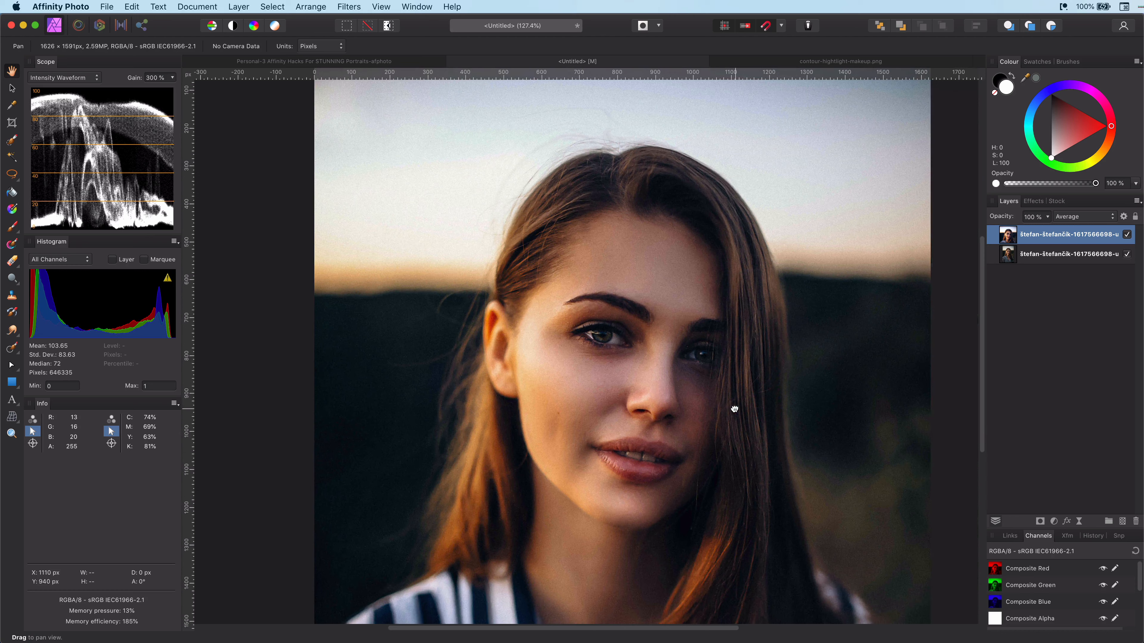
drag(735, 409, 729, 408)
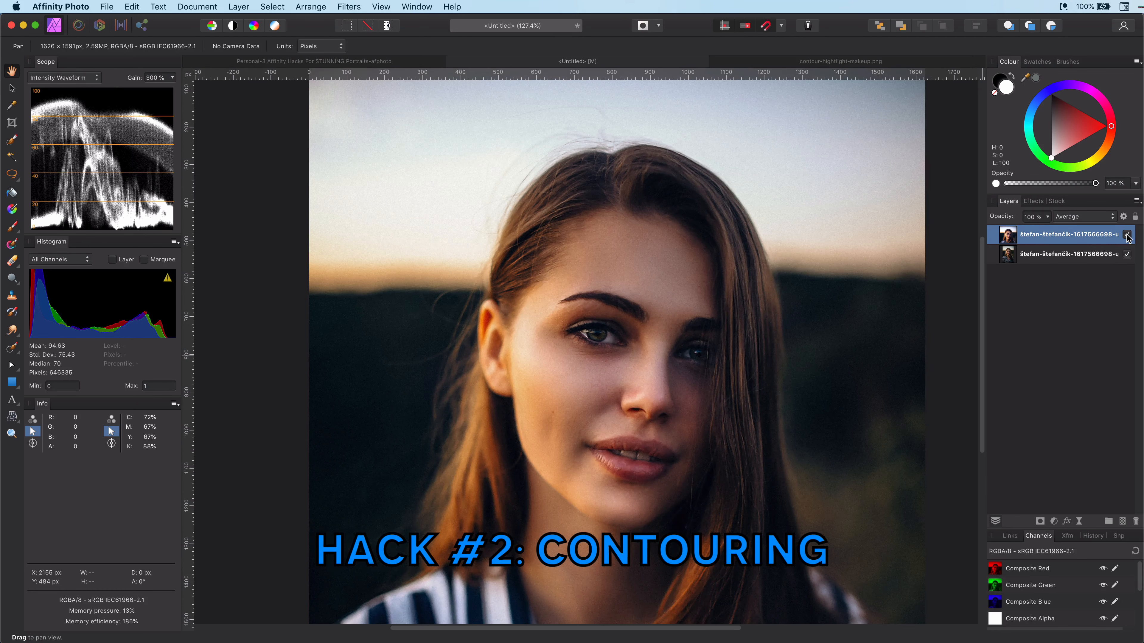
click(1127, 235)
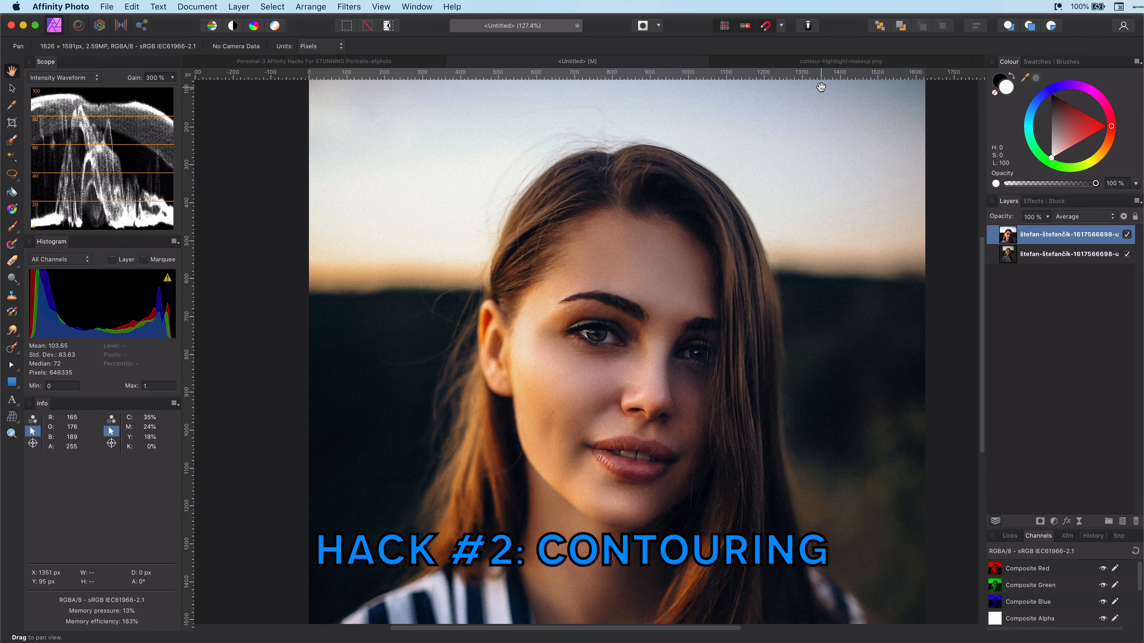
click(781, 64)
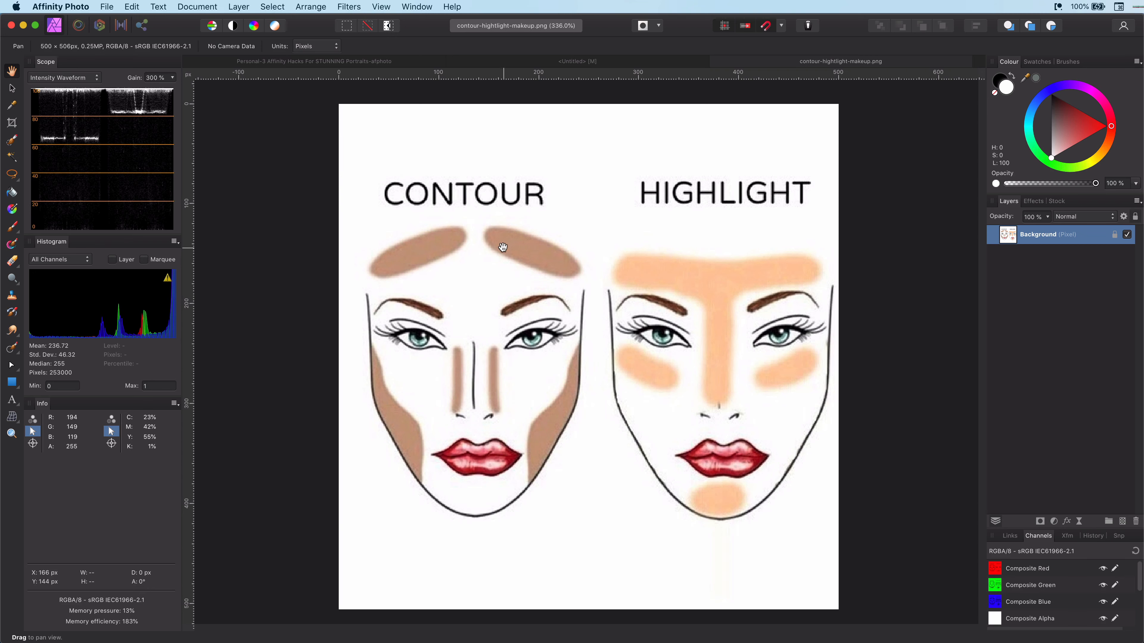
click(655, 65)
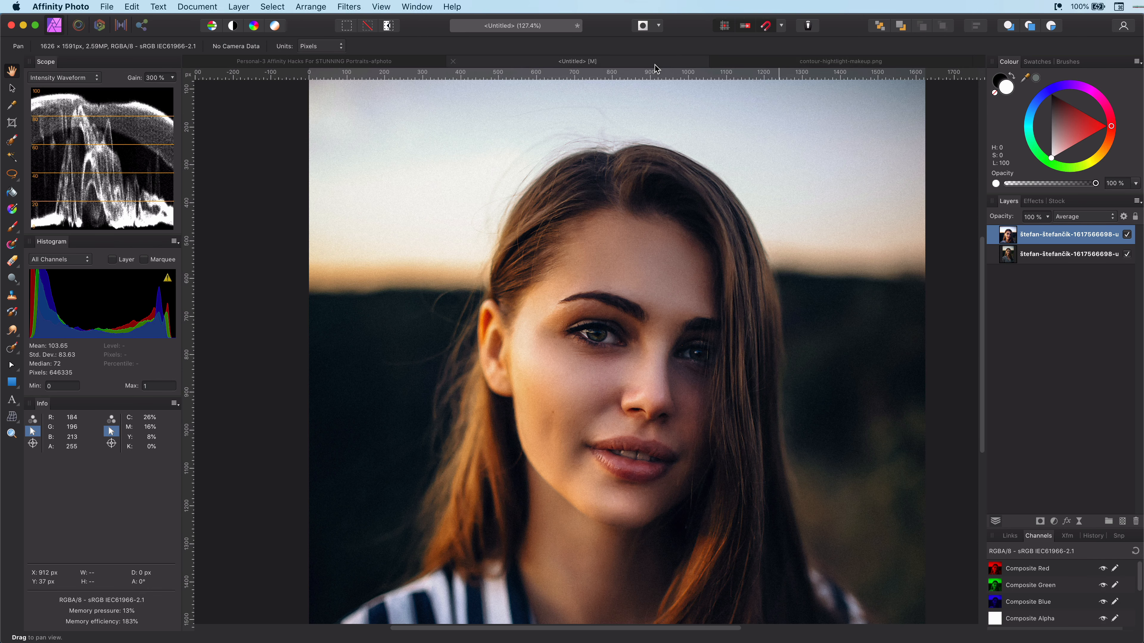
Step: Add a Curves adjustment that lifts the midtones and invert its mask
click(1053, 522)
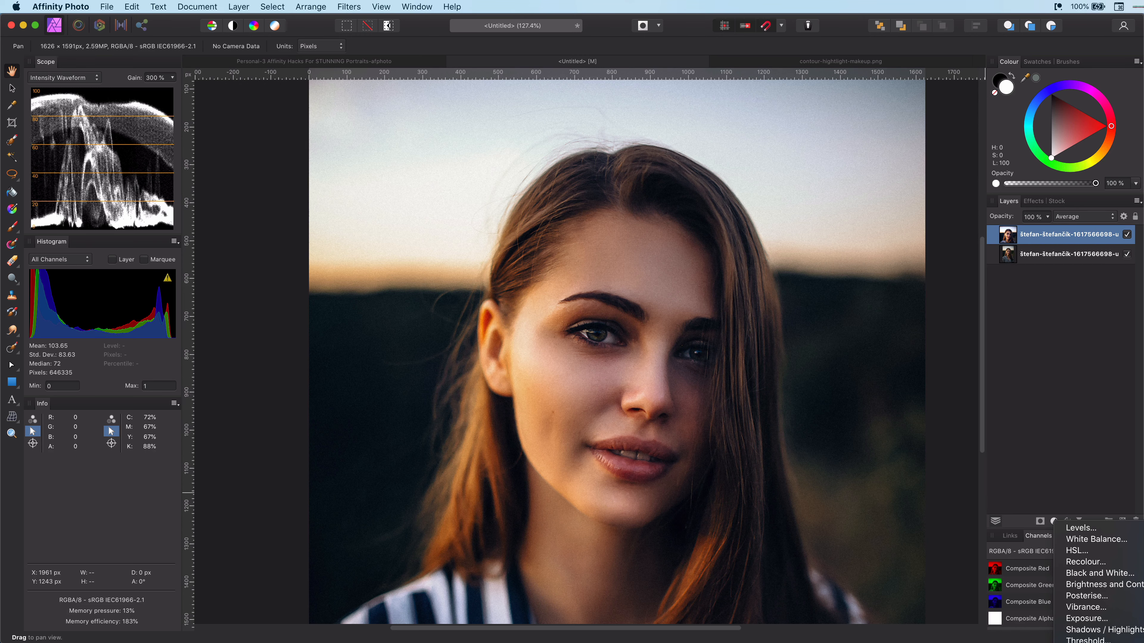
click(1032, 475)
key(super+m)
drag(809, 444, 809, 428)
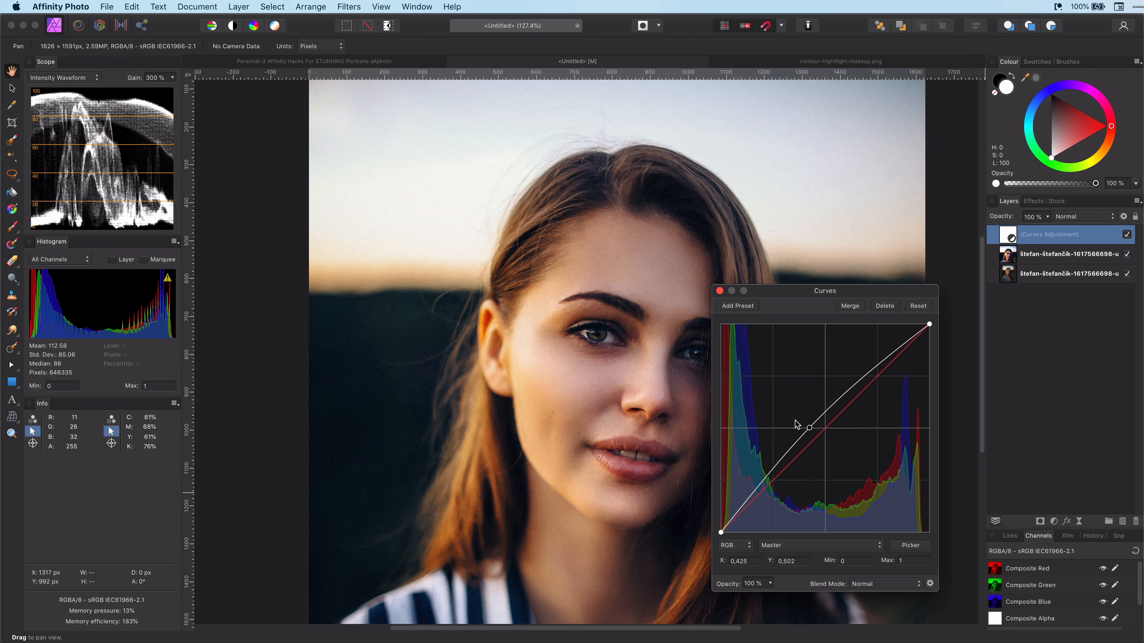
click(719, 290)
key(super+i)
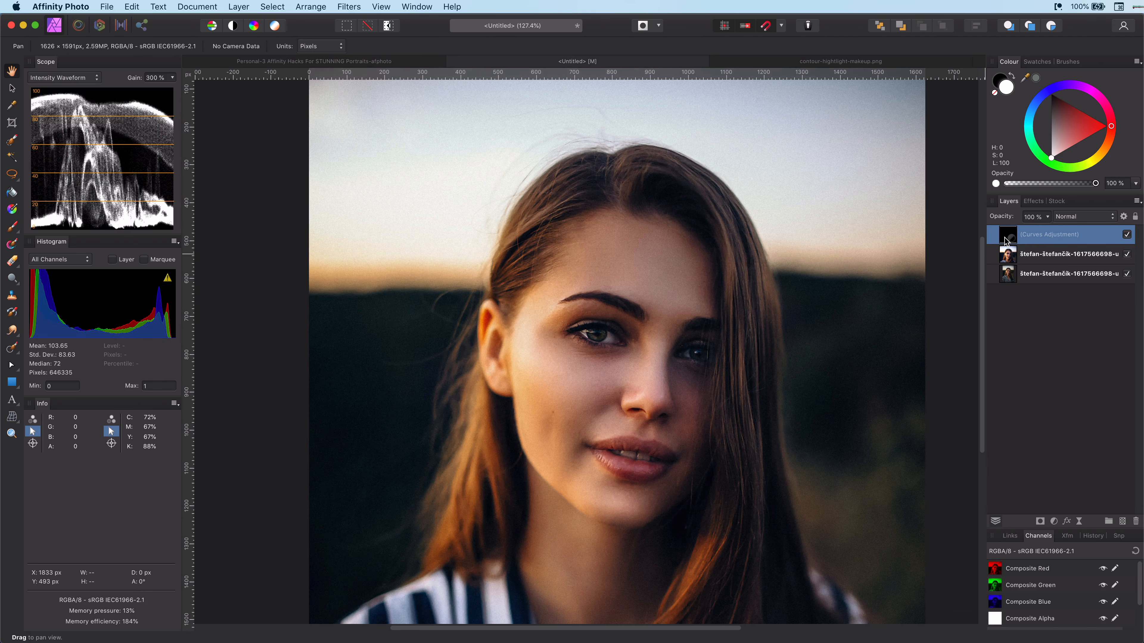
Step: Select the Paint Brush with white as the colour and a width of about 107 px
click(12, 226)
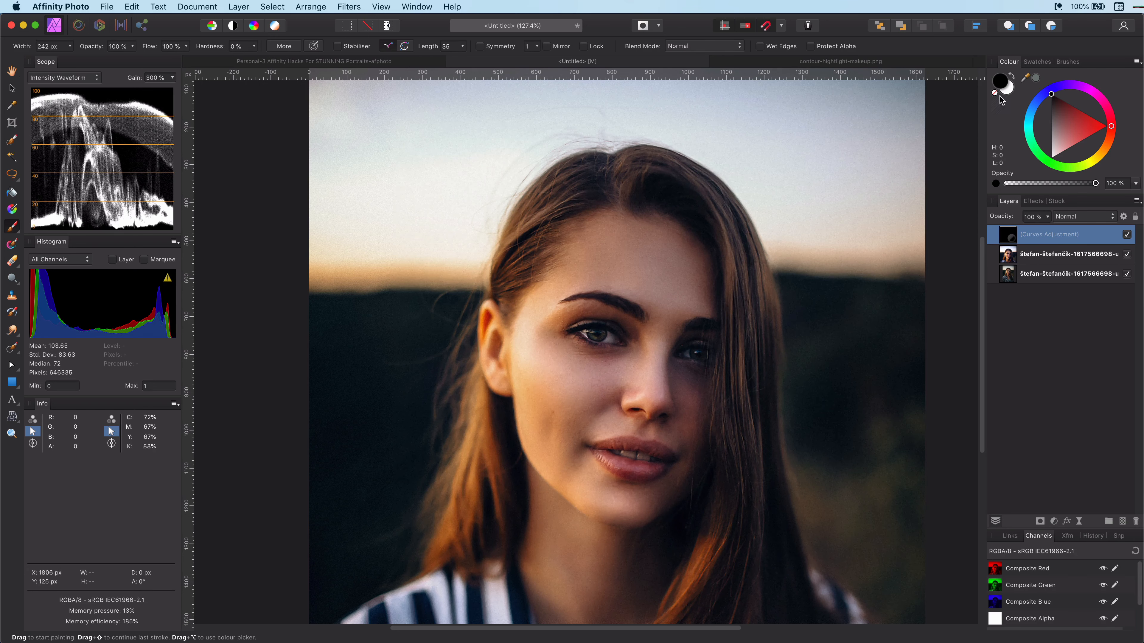
key(x)
drag(567, 402, 526, 337)
key(bracketleft)
key(bracketleft)
key(bracketleft)
key(bracketleft)
key(bracketleft)
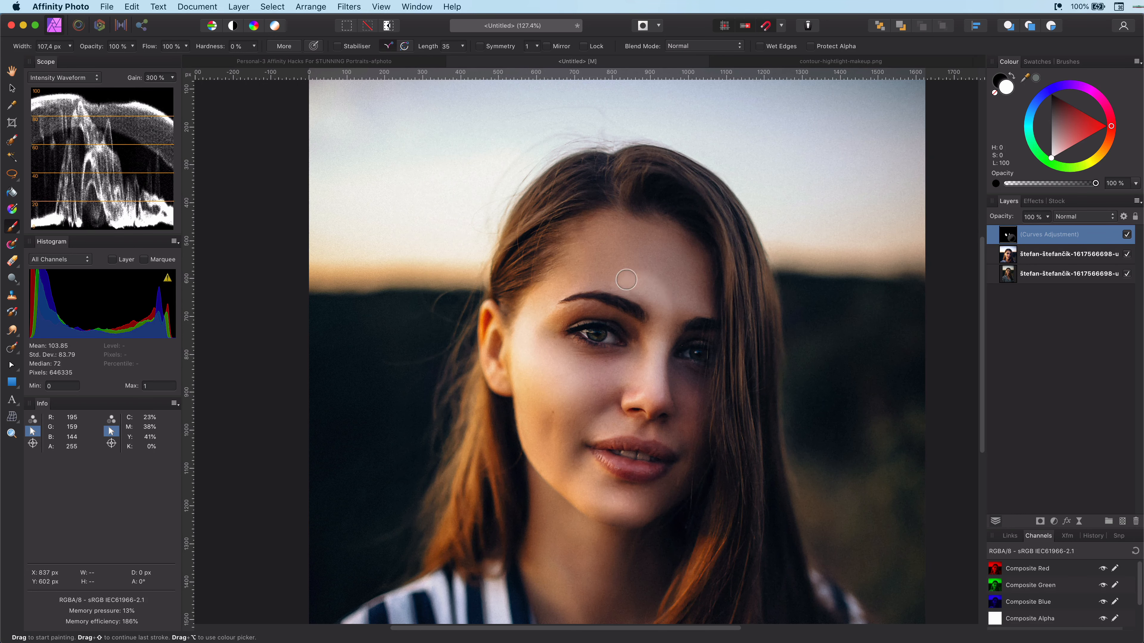
Step: Glance at the contour-highlight reference image and return to the portrait
click(812, 63)
click(649, 62)
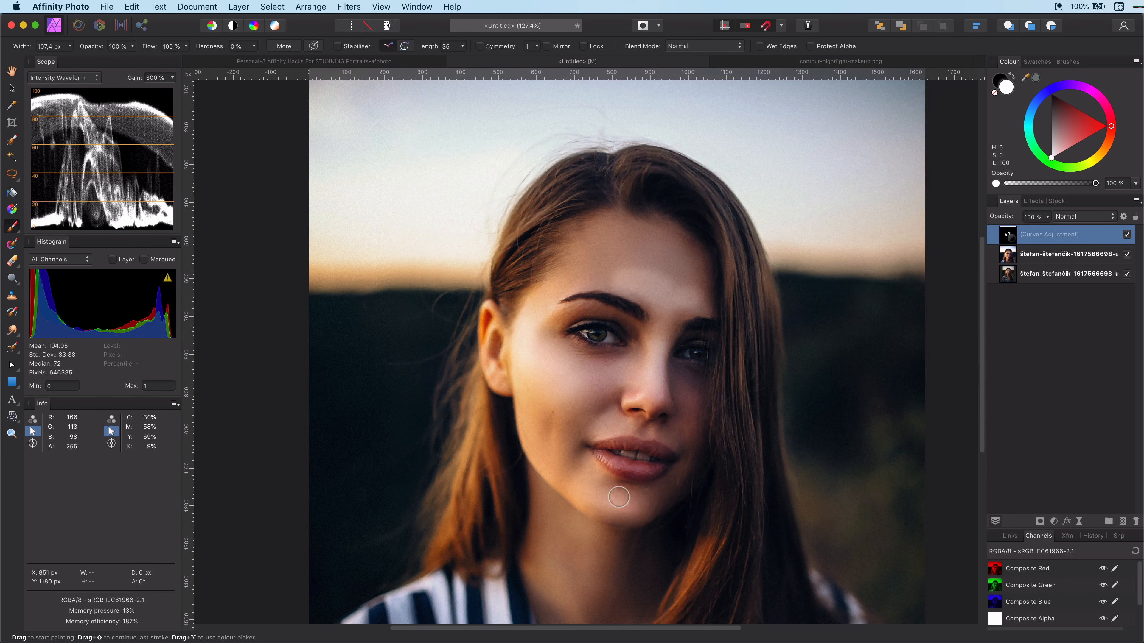
Step: Add a live Gaussian Blur with a 16 px radius to the Curves adjustment
click(1079, 521)
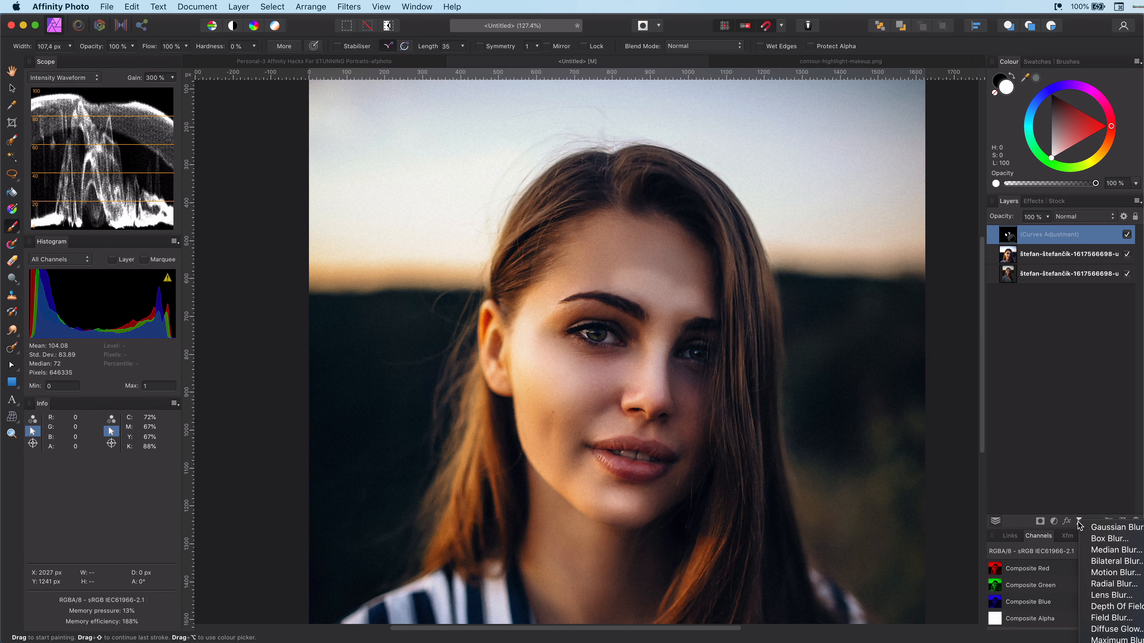
click(1099, 527)
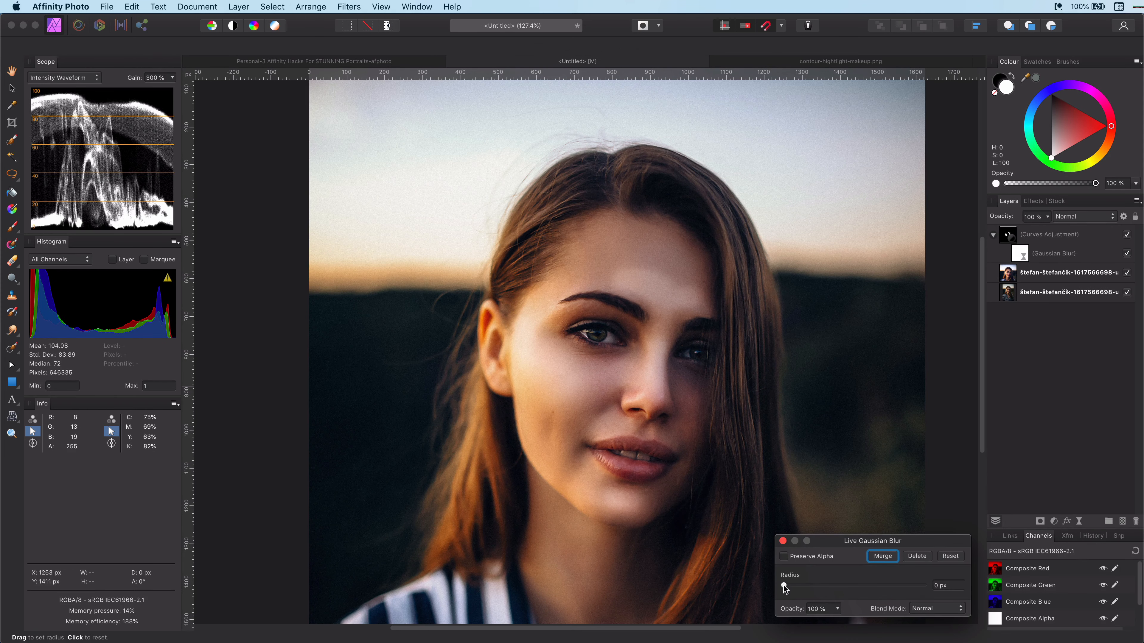
drag(784, 586, 861, 588)
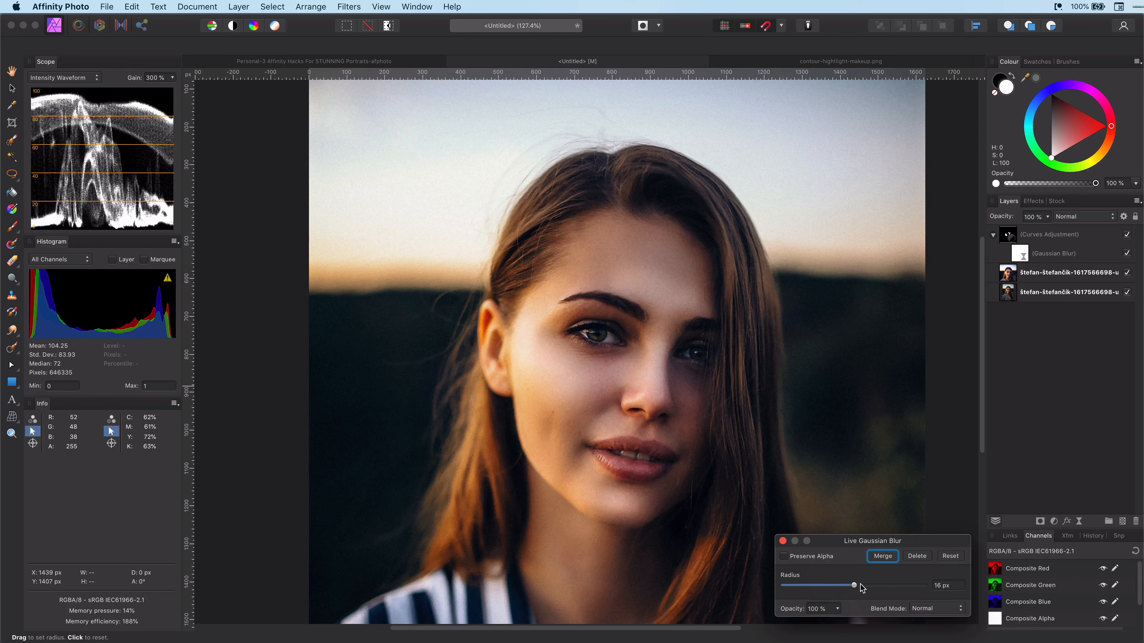
click(783, 541)
Step: Toggle the Curves adjustment's visibility to compare its effect
key(b)
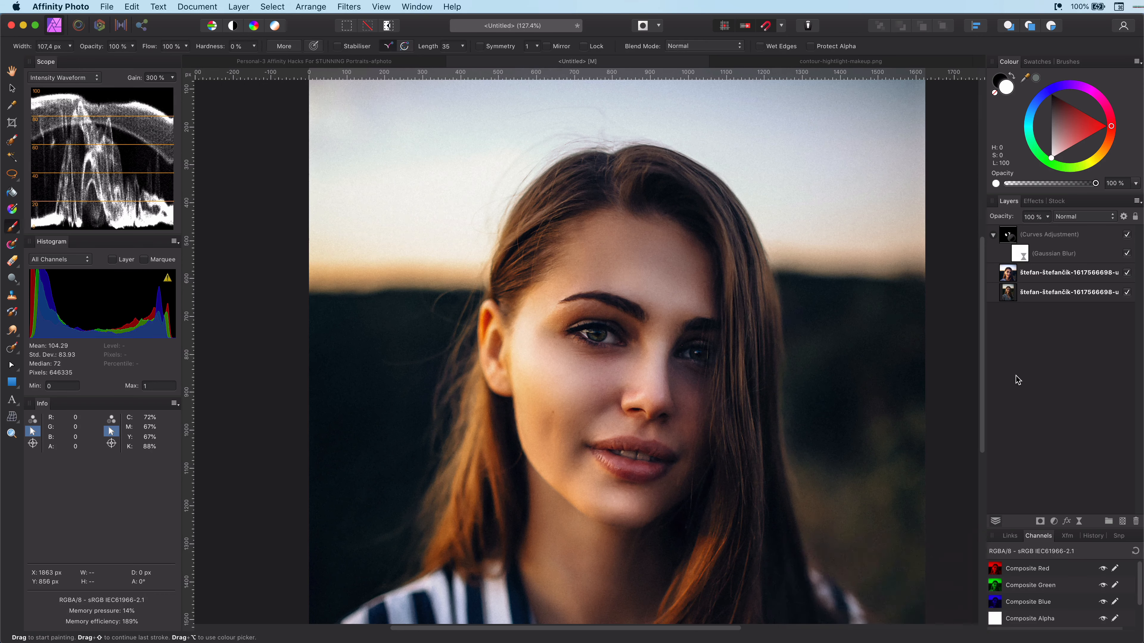
click(1126, 235)
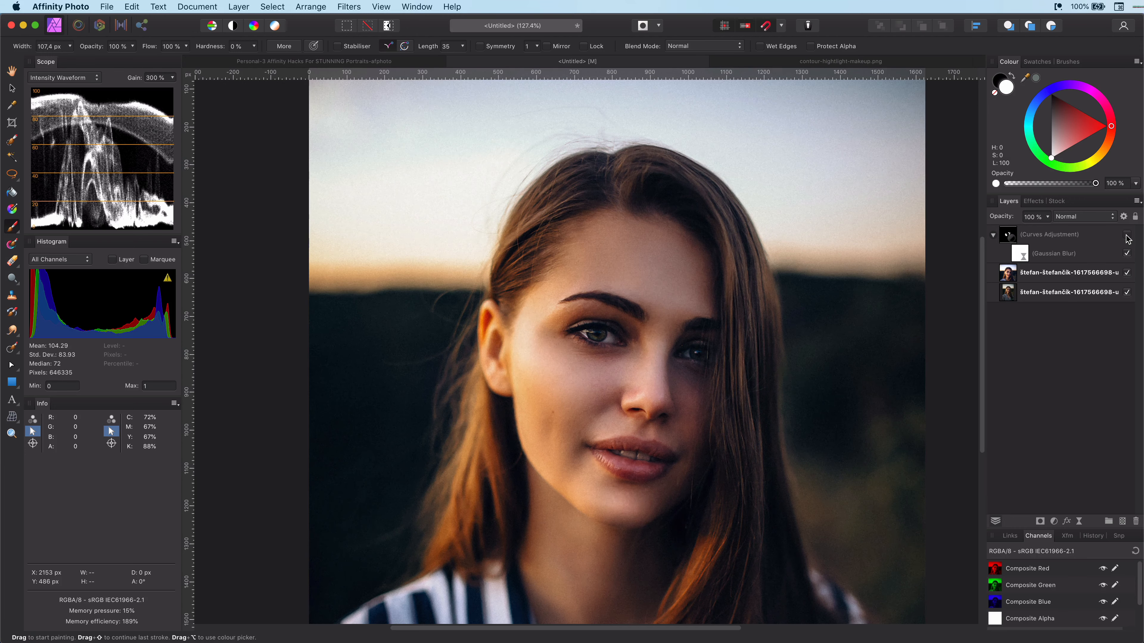
click(1127, 236)
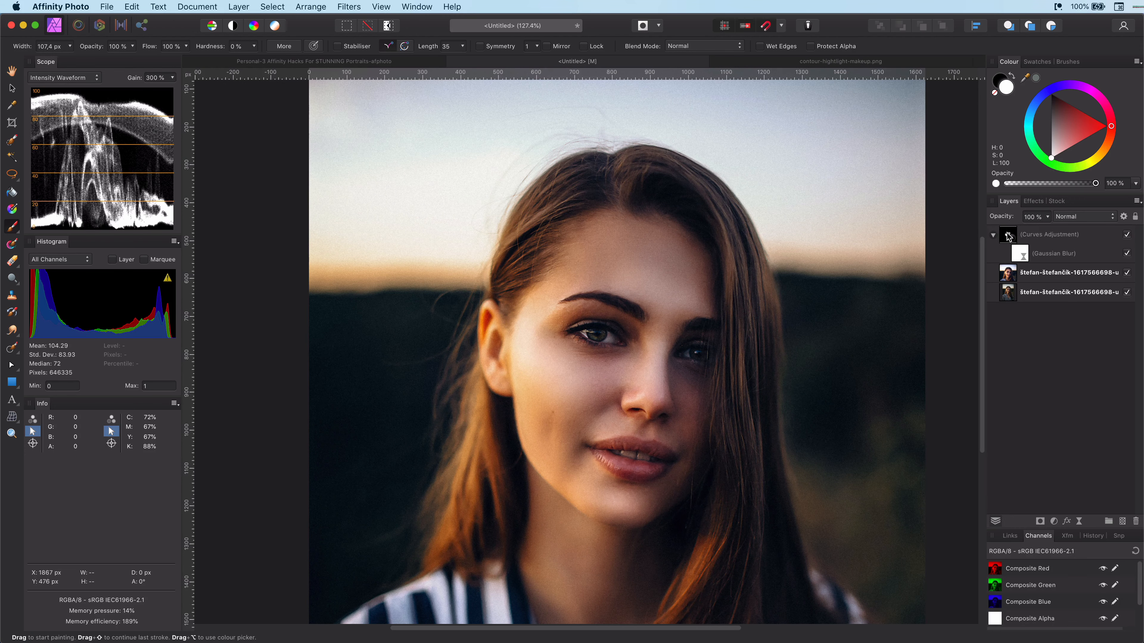
Step: Add a second Curves adjustment and pull its curve down to darken for contour shadows
click(993, 235)
click(1054, 522)
click(1080, 635)
drag(825, 429, 826, 450)
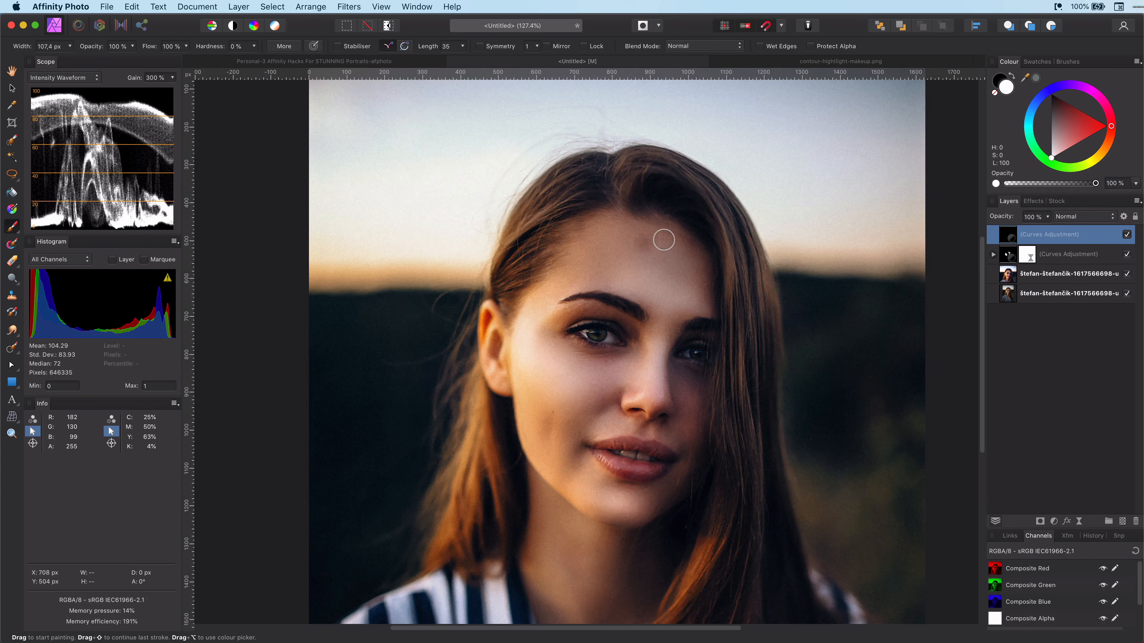
drag(599, 230, 669, 247)
drag(522, 397, 534, 503)
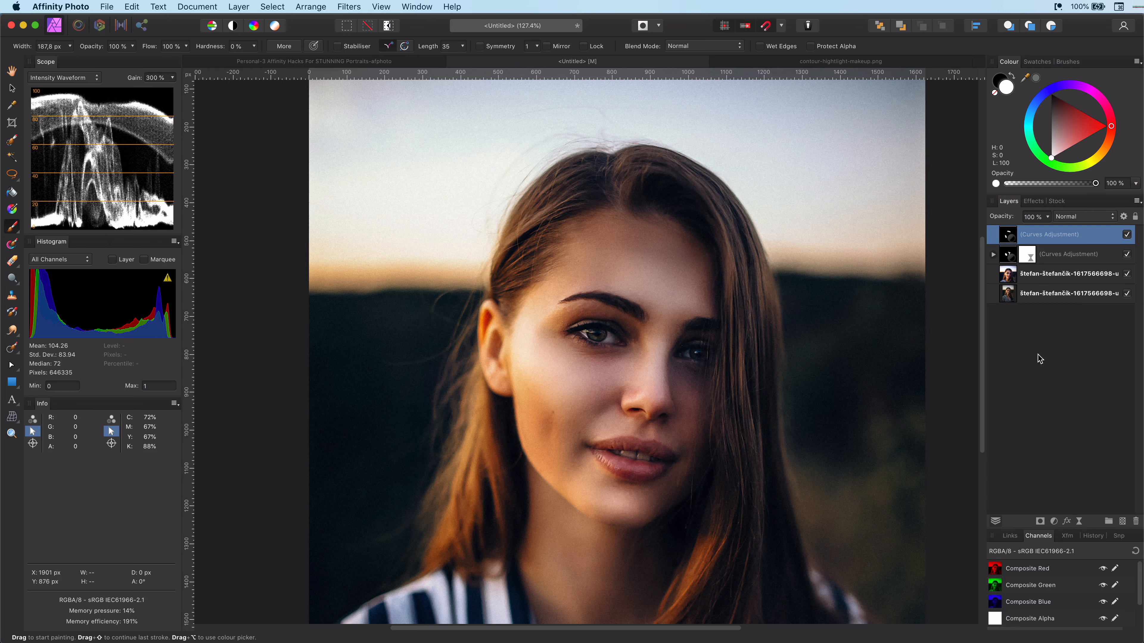
Step: Add a live Gaussian Blur to the new Curves adjustment and set its radius
click(1079, 522)
click(1103, 529)
drag(786, 584, 874, 586)
click(783, 541)
Step: Select both Curves adjustments and toggle their visibility to compare the contouring effect
click(1053, 272)
shift+click(1051, 239)
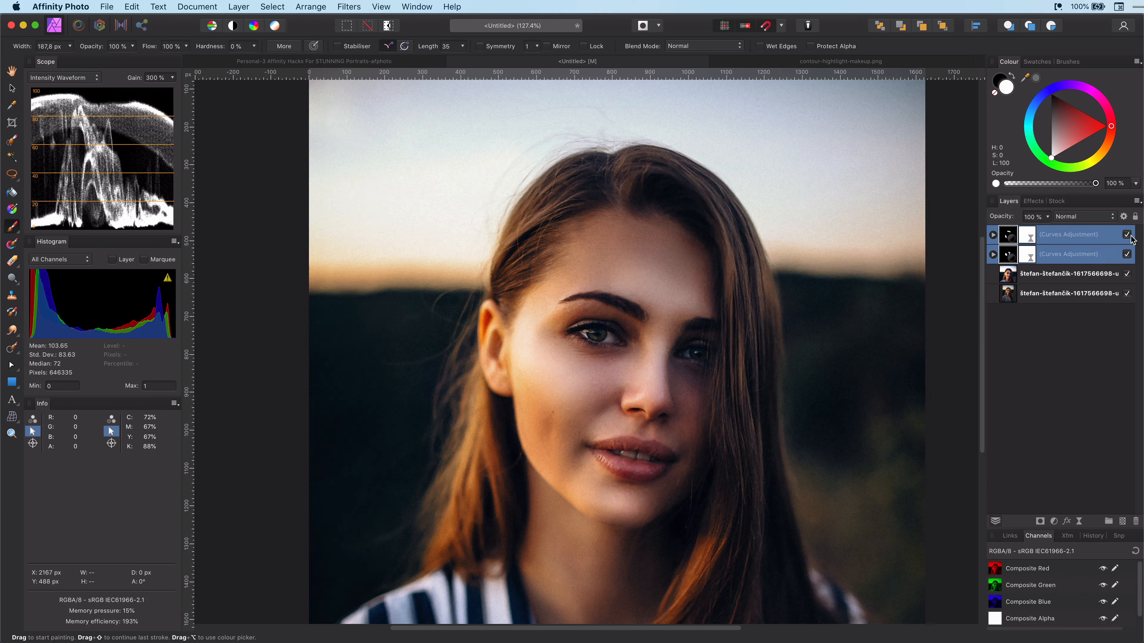
click(1129, 236)
click(1129, 235)
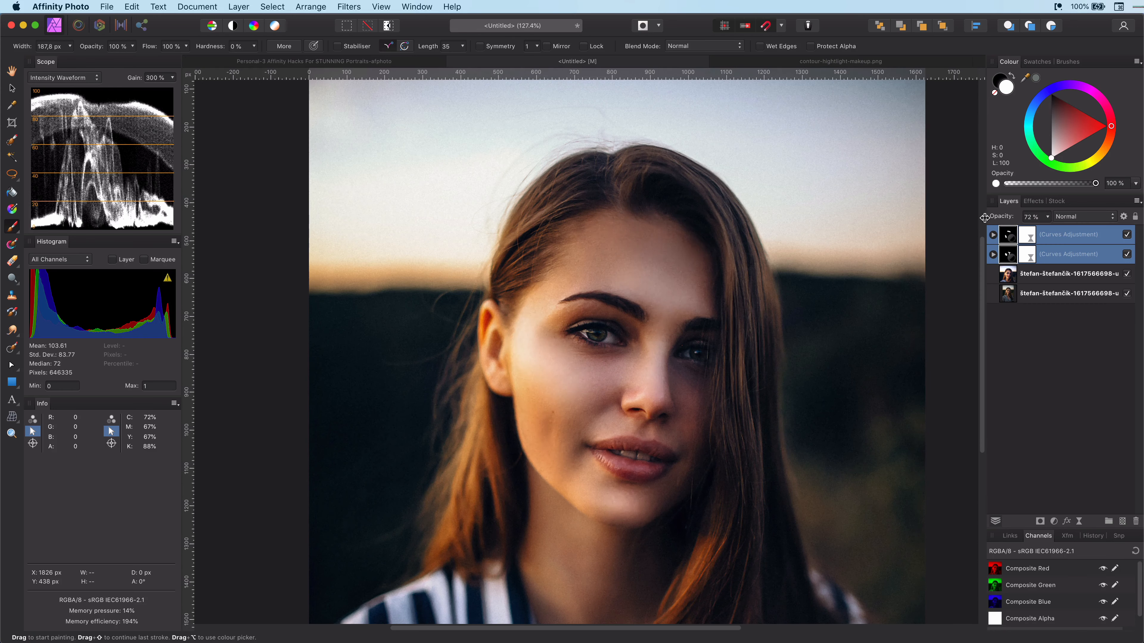
drag(984, 218, 1007, 221)
click(1129, 236)
click(1129, 235)
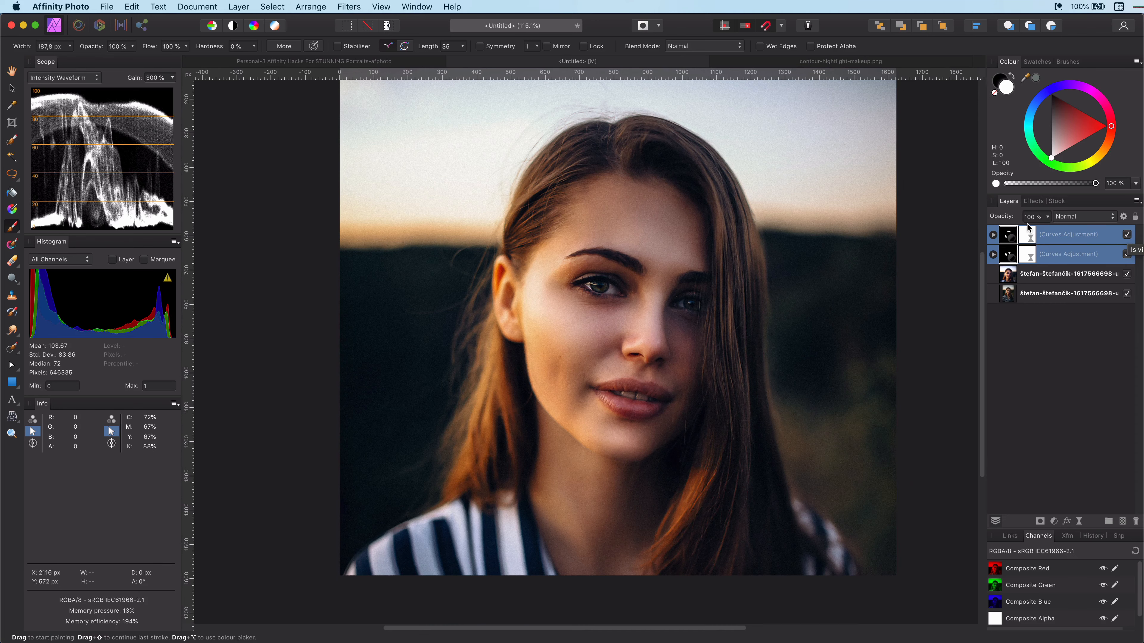
Step: Add a new pixel layer and sample a warm sky colour with the Colour Picker at Average (5x5) radius
click(1123, 523)
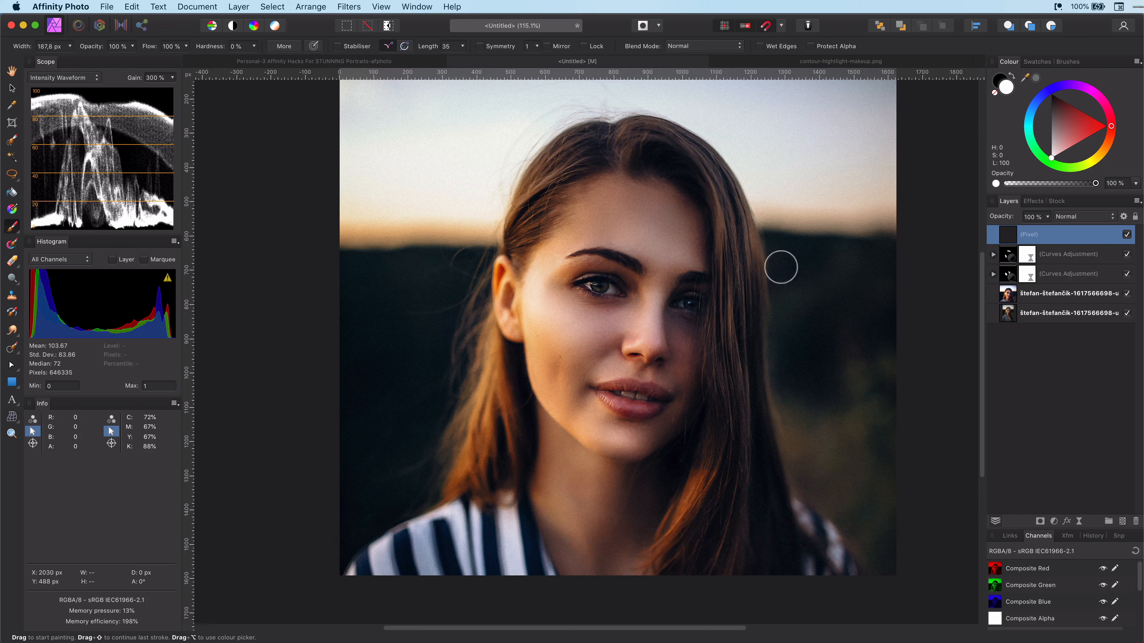
mouse_move(739, 277)
mouse_down()
mouse_move(710, 289)
mouse_move(722, 299)
mouse_up()
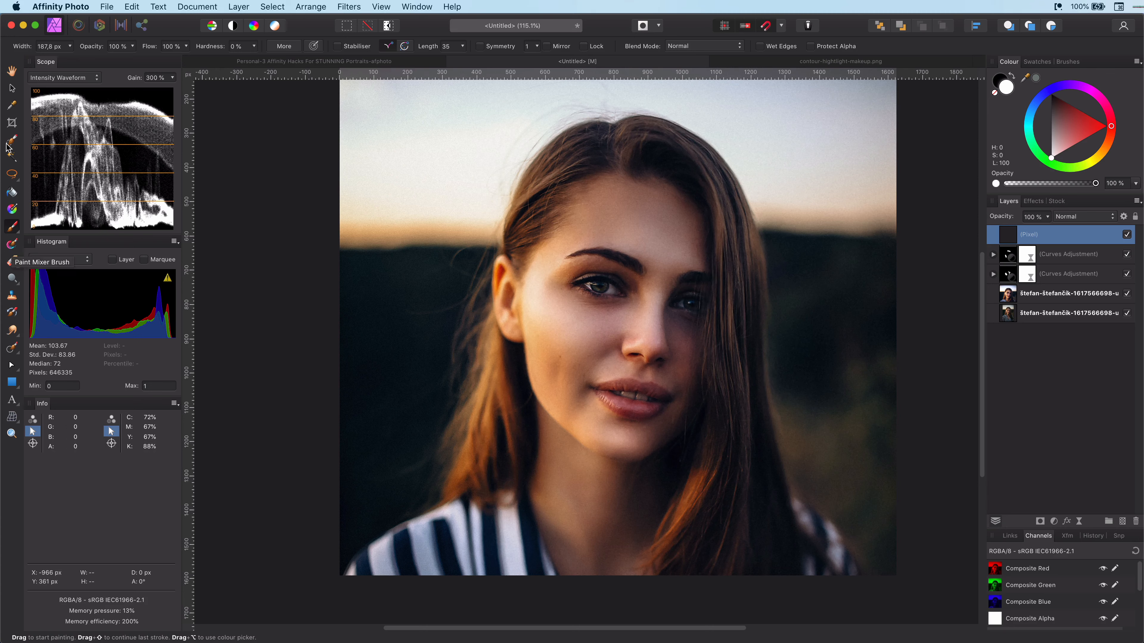
click(12, 105)
click(239, 46)
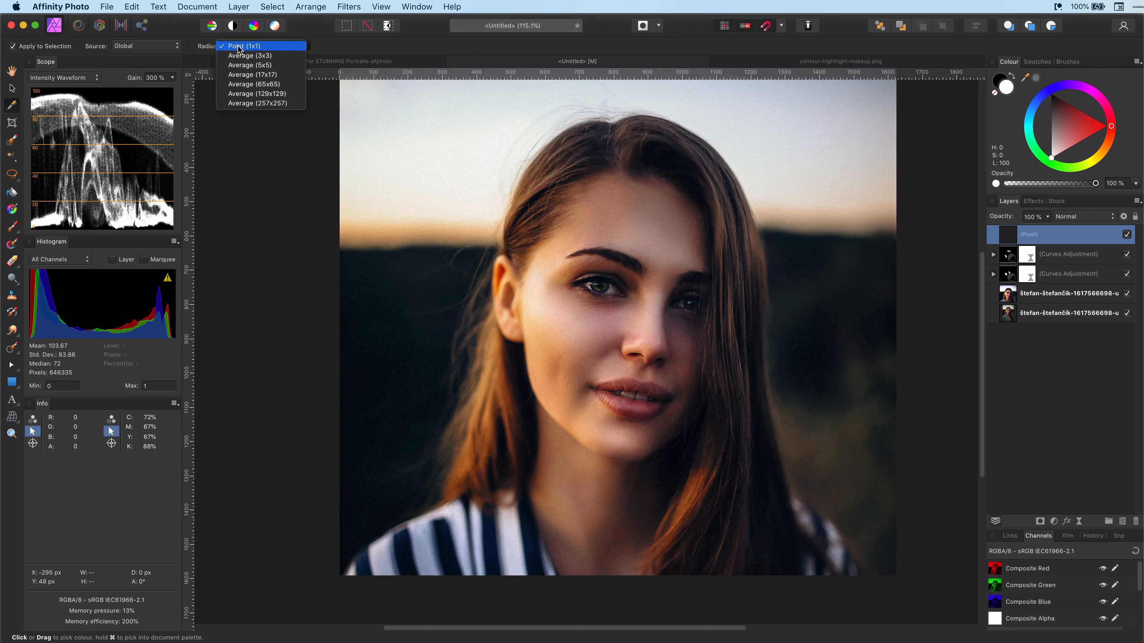
click(250, 65)
click(419, 234)
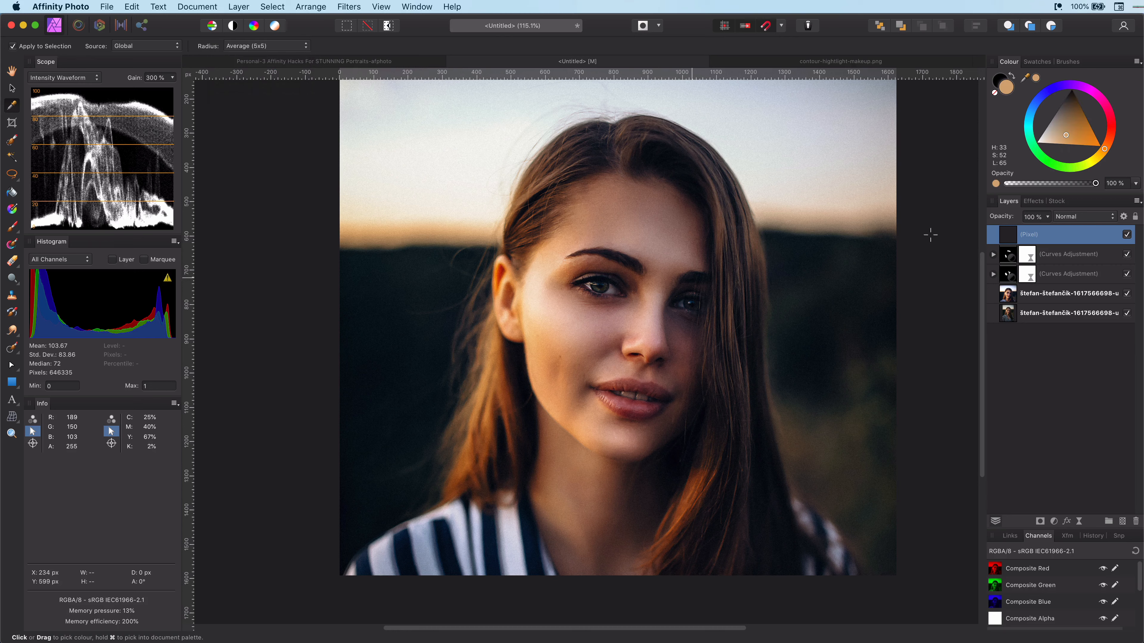
drag(1105, 150, 1100, 154)
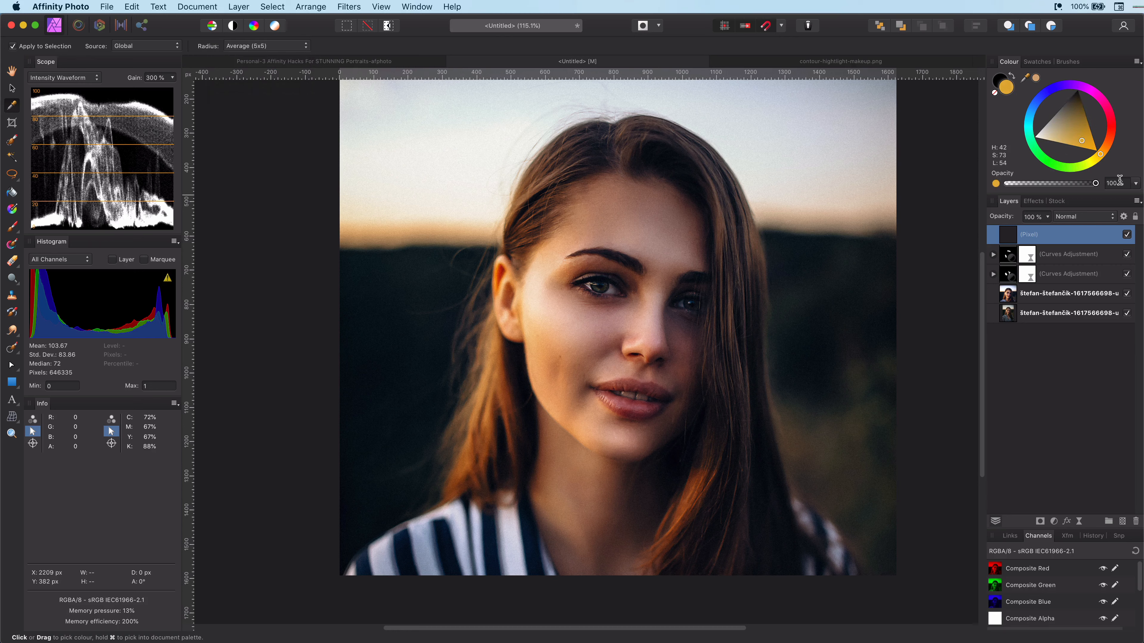
Step: Paint a large soft stroke of the warm colour over the upper left and set the layer to Overlay
click(12, 229)
mouse_move(397, 201)
mouse_down()
mouse_move(700, 201)
mouse_move(654, 201)
mouse_up()
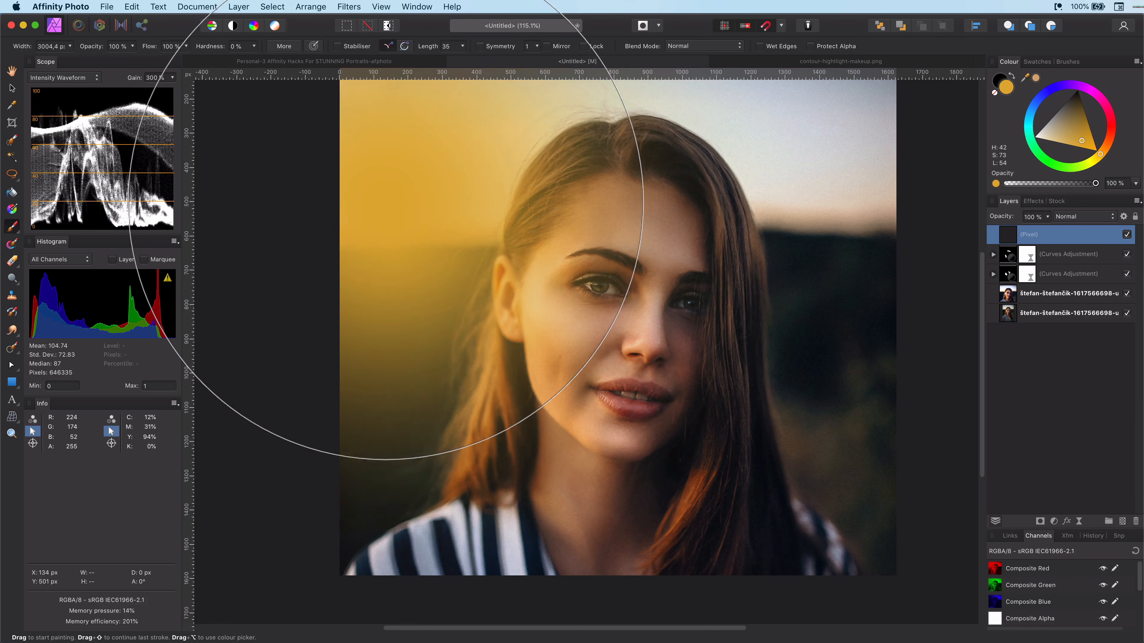
click(1086, 219)
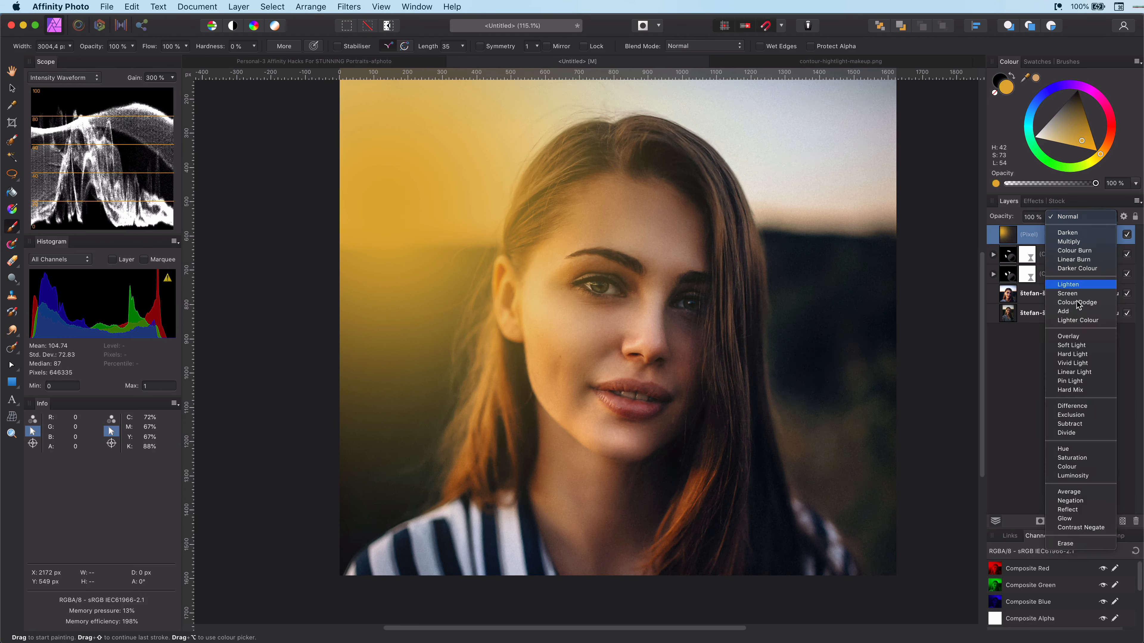
click(1082, 336)
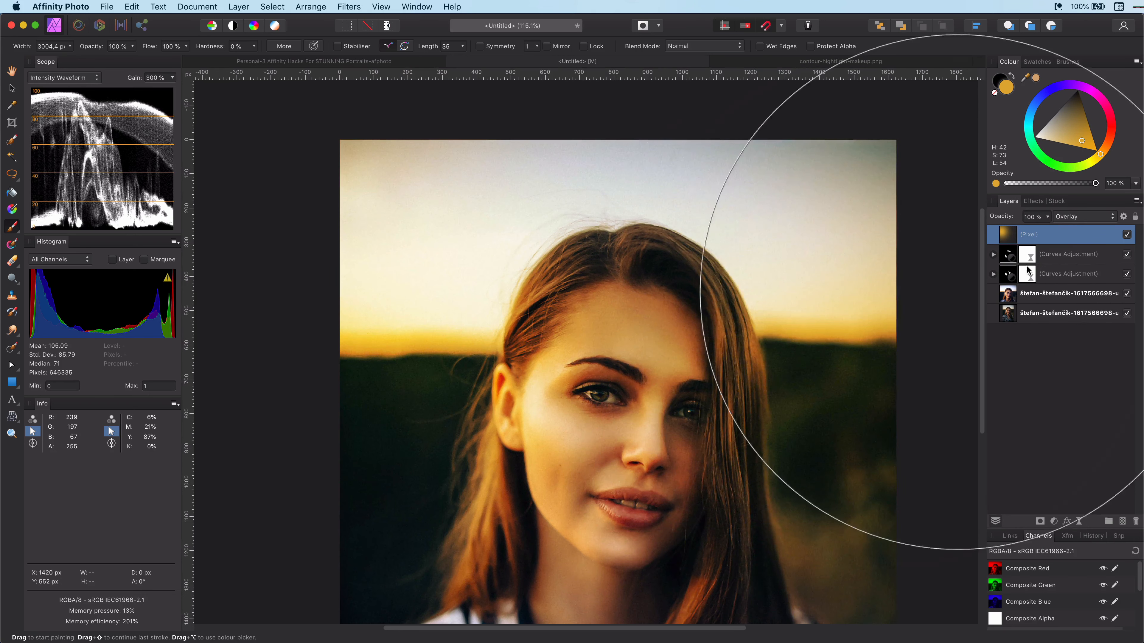
Step: Change the warm paint layer's blend mode to Linear Burn
click(1070, 218)
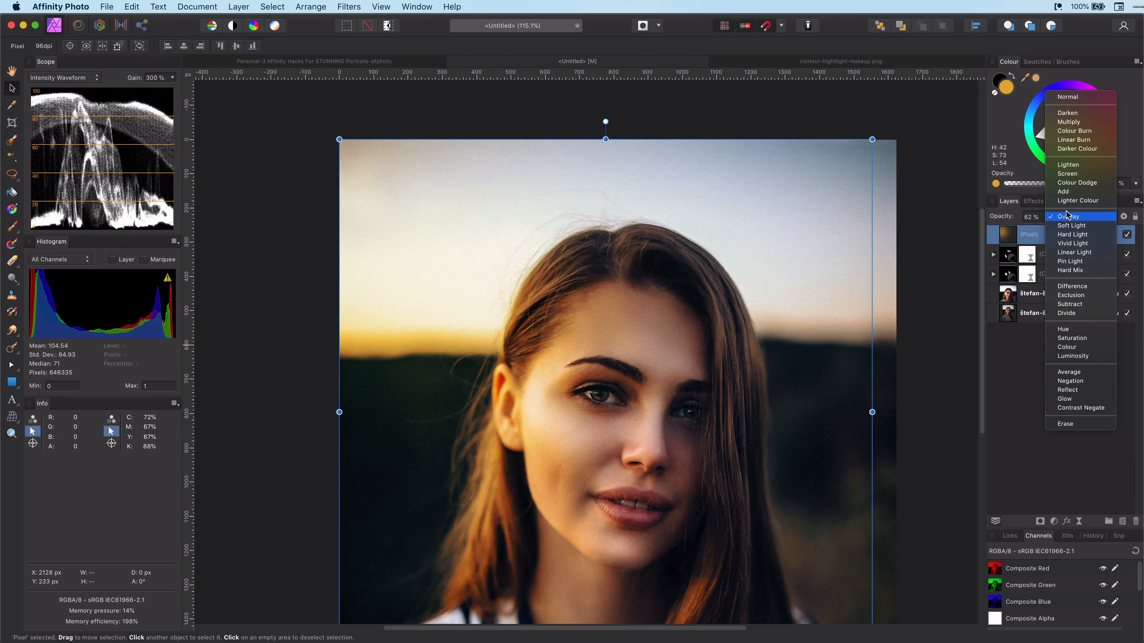
click(1077, 141)
scroll(540, 487, down, 5)
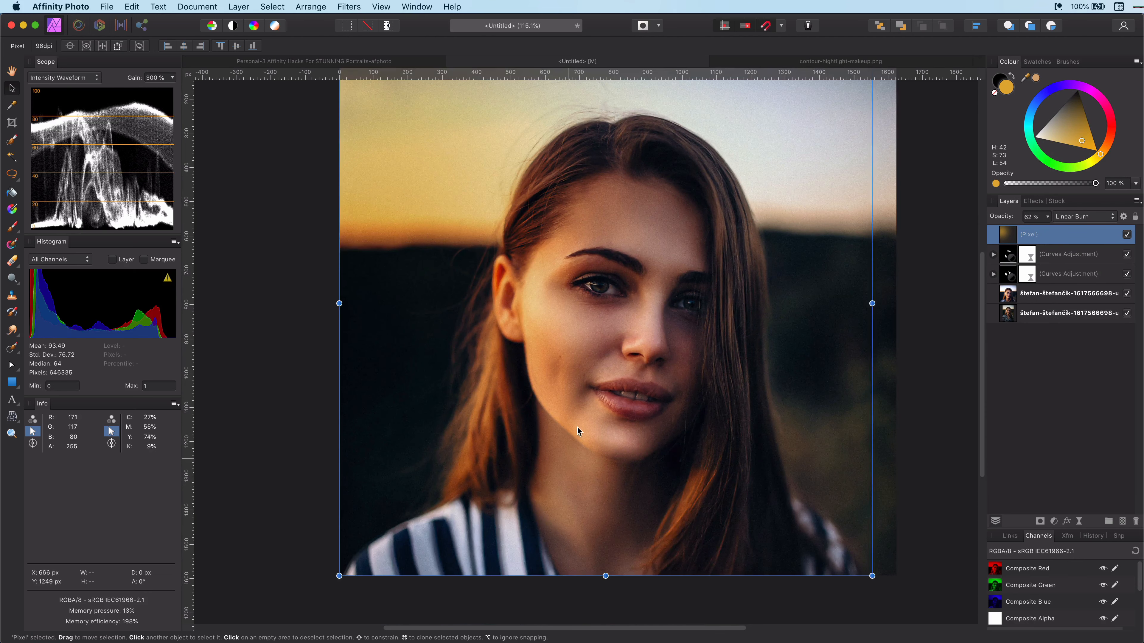
scroll(583, 444, up, 3)
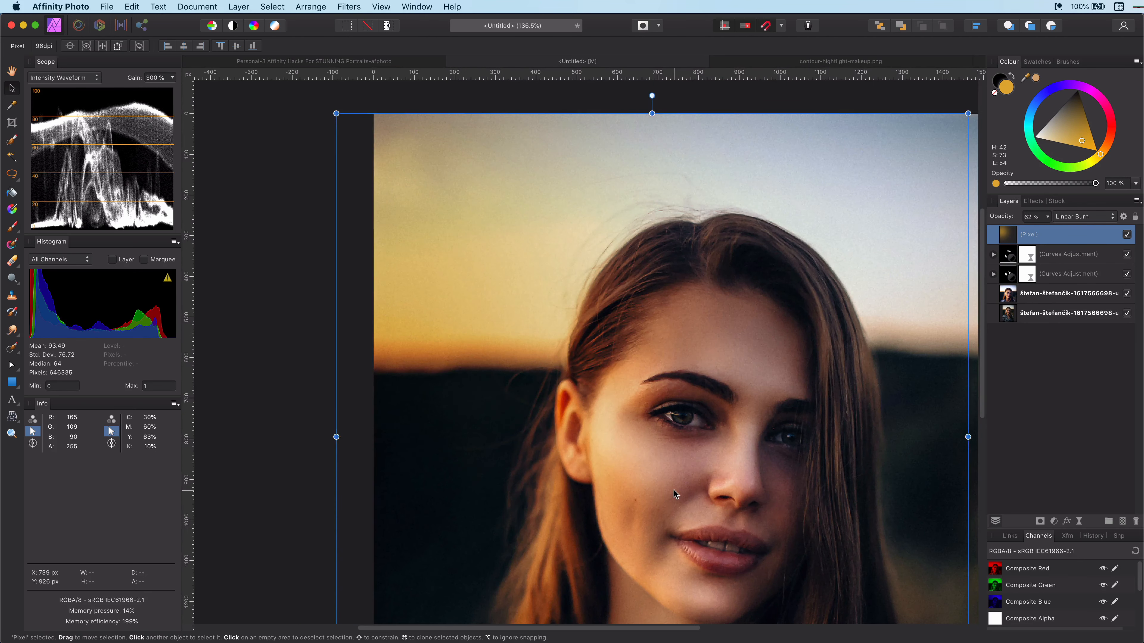
scroll(674, 491, right, 3)
Step: Add an HSL Shift adjustment with hue -1.6°, saturation 20% and luminosity -19%, then close it
click(1054, 522)
click(1072, 547)
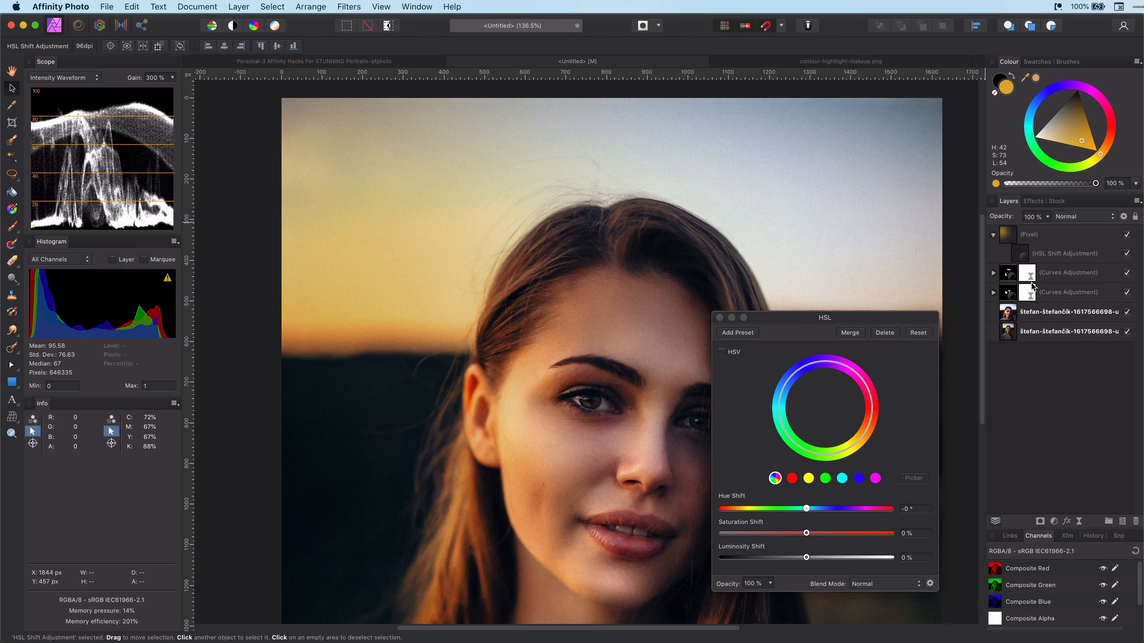
drag(807, 557, 806, 508)
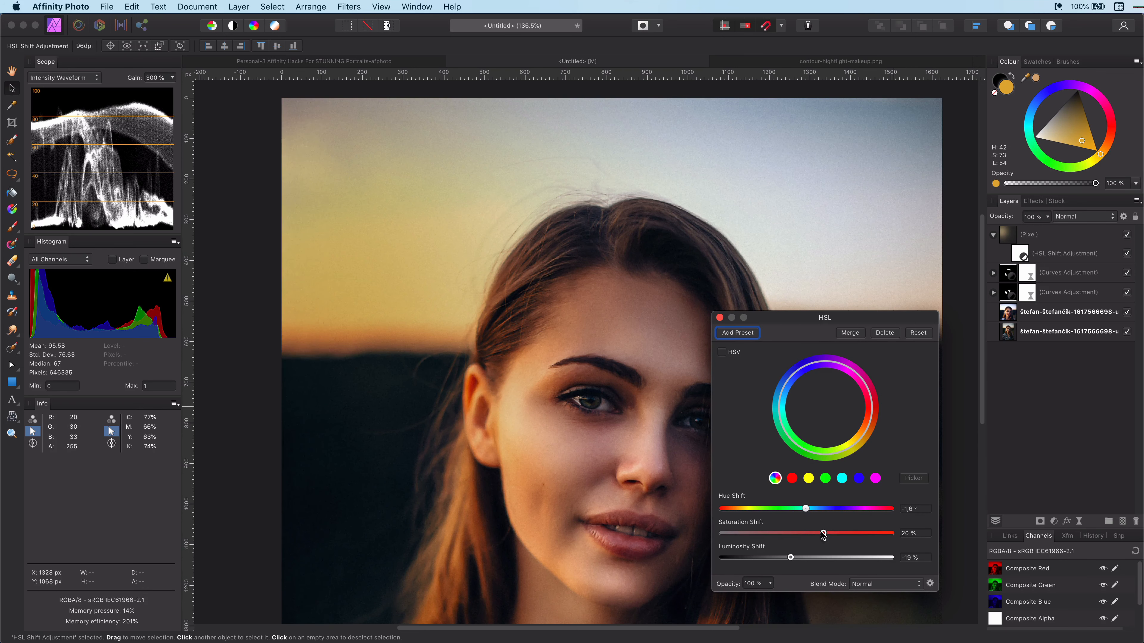
click(719, 317)
scroll(748, 370, down, 5)
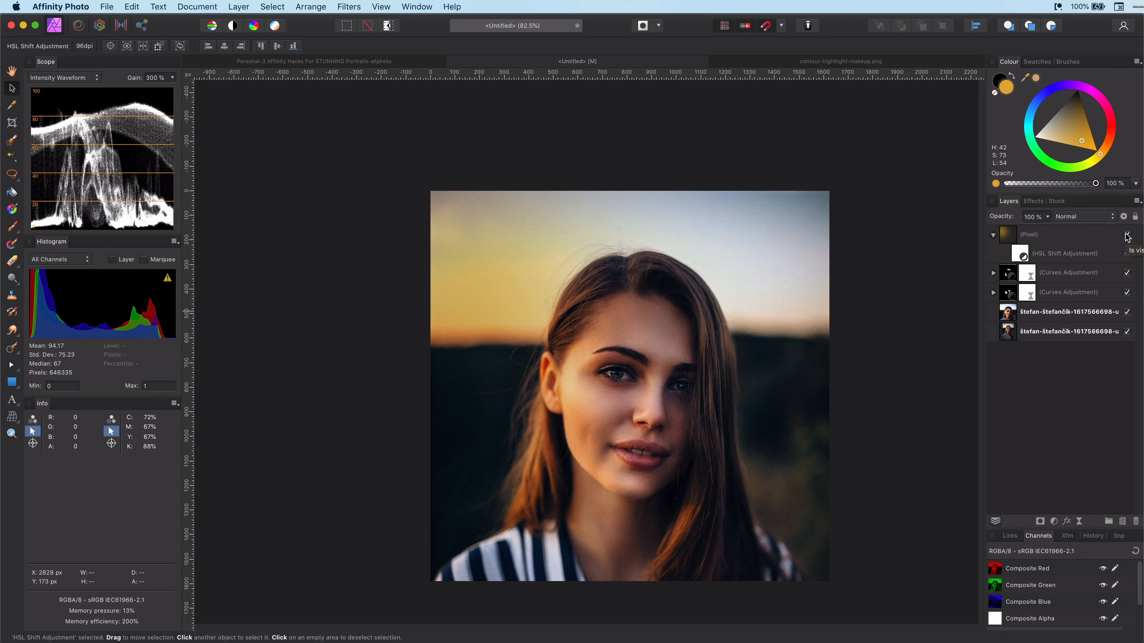
Step: Add a new pixel layer, choose a green colour and dab a large green spot over the lower right corner
click(1122, 521)
key(i)
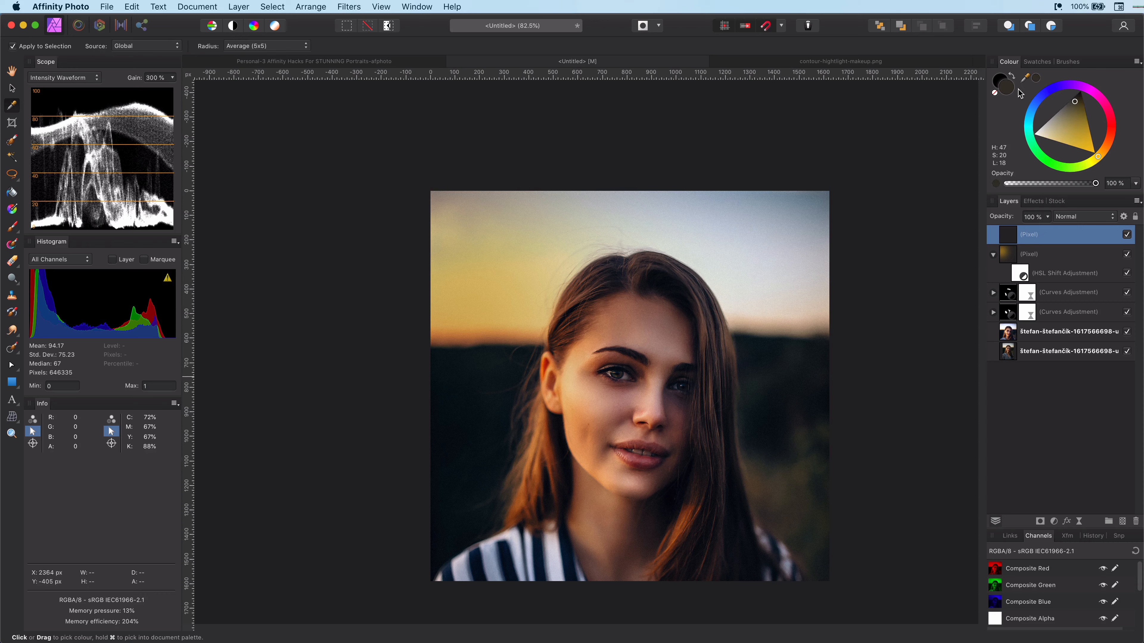
click(12, 88)
click(8, 224)
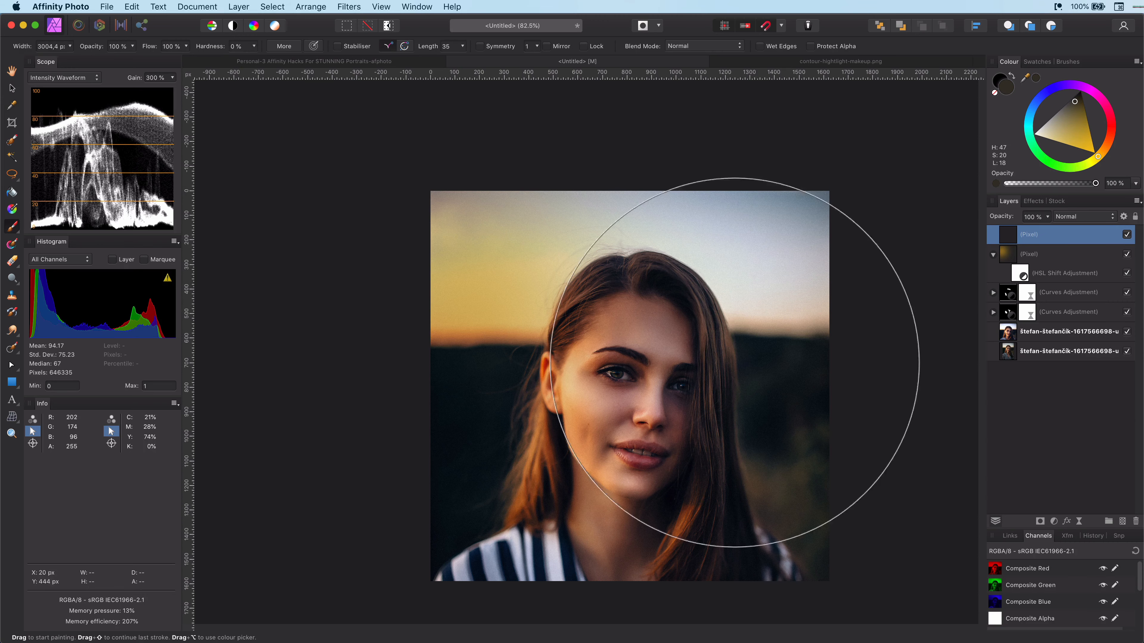
drag(1098, 156, 1081, 166)
drag(1087, 108, 1089, 130)
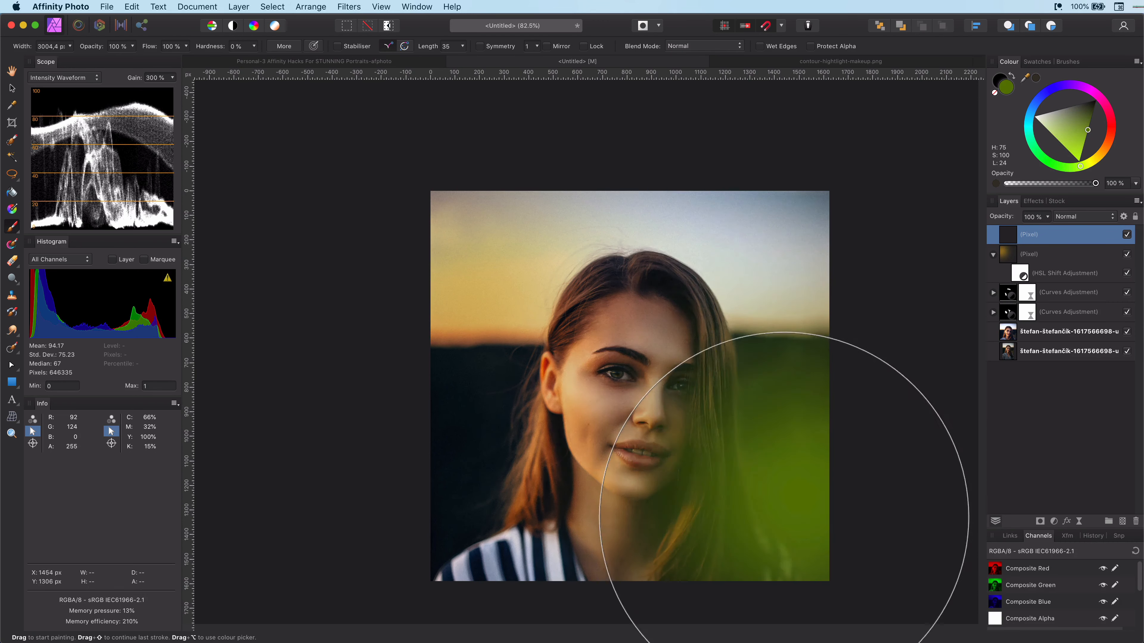
key(bracketright)
key(bracketright)
click(847, 595)
key(bracketleft)
key(bracketleft)
key(bracketleft)
key(bracketleft)
key(bracketleft)
key(bracketleft)
key(bracketleft)
key(bracketleft)
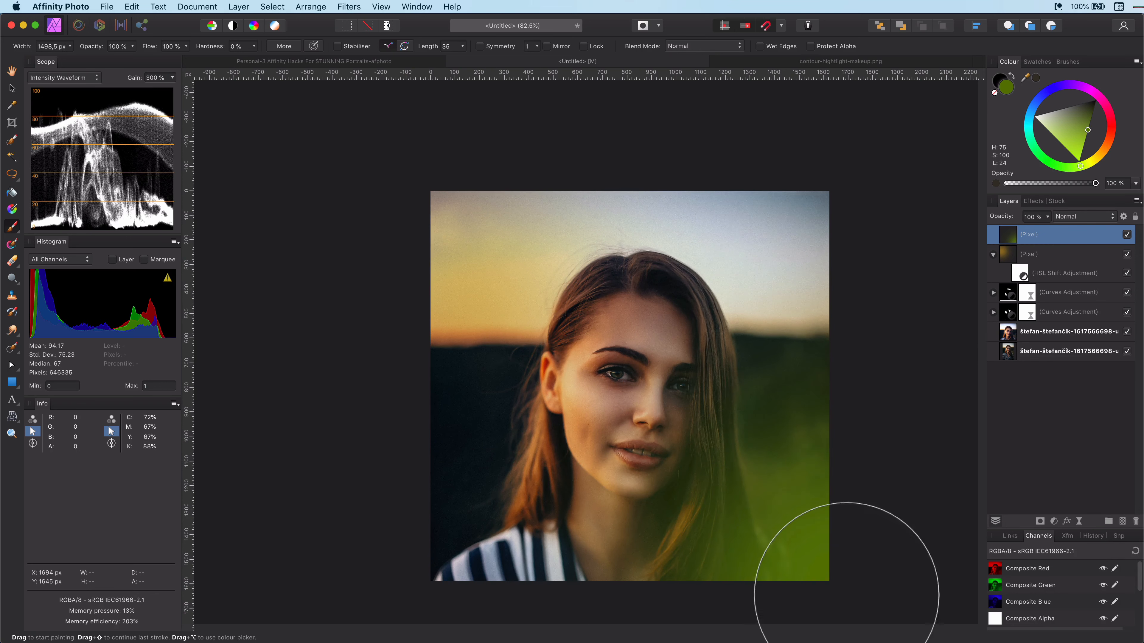
Step: Set the green layer's blend mode to Overlay and open its blend options
click(1085, 217)
click(1081, 337)
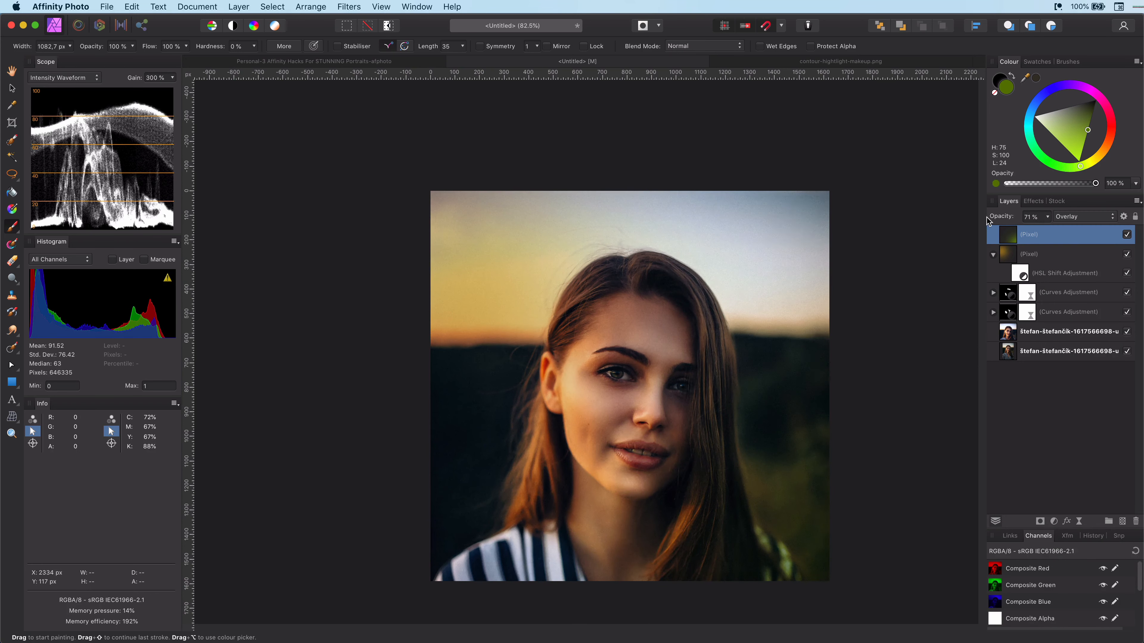
click(1123, 216)
click(1100, 309)
Step: Sample a blue from the upper right sky with the Colour Picker and adjust the colour
click(12, 105)
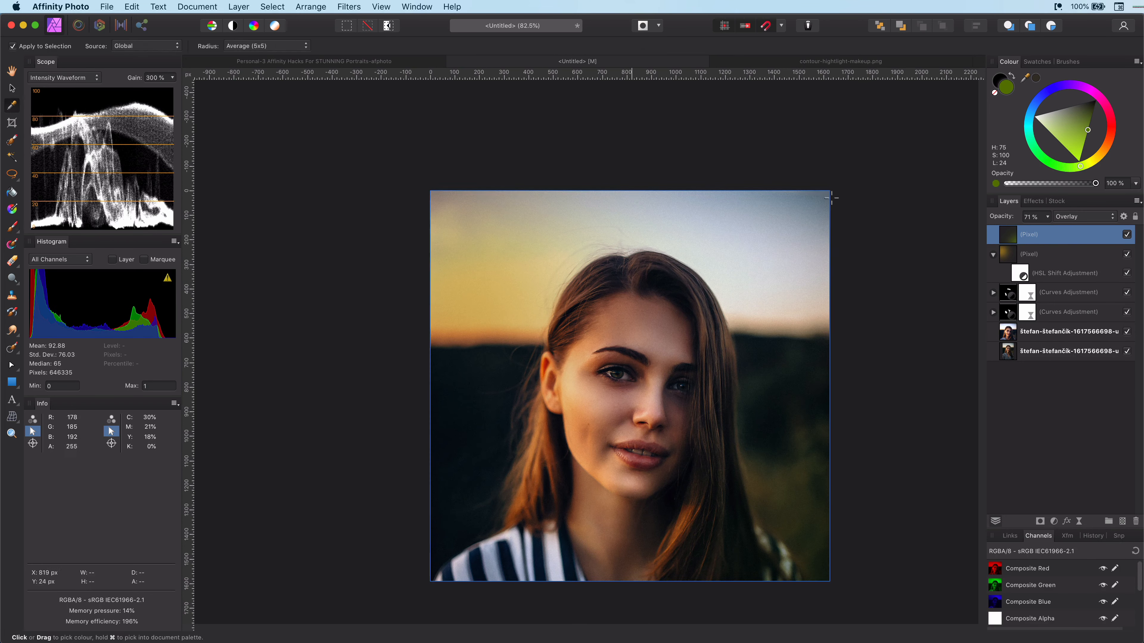
click(824, 198)
drag(1081, 126, 1067, 116)
Step: Add a new pixel layer and paint a blue stroke across the upper right of the image
key(super+shift+n)
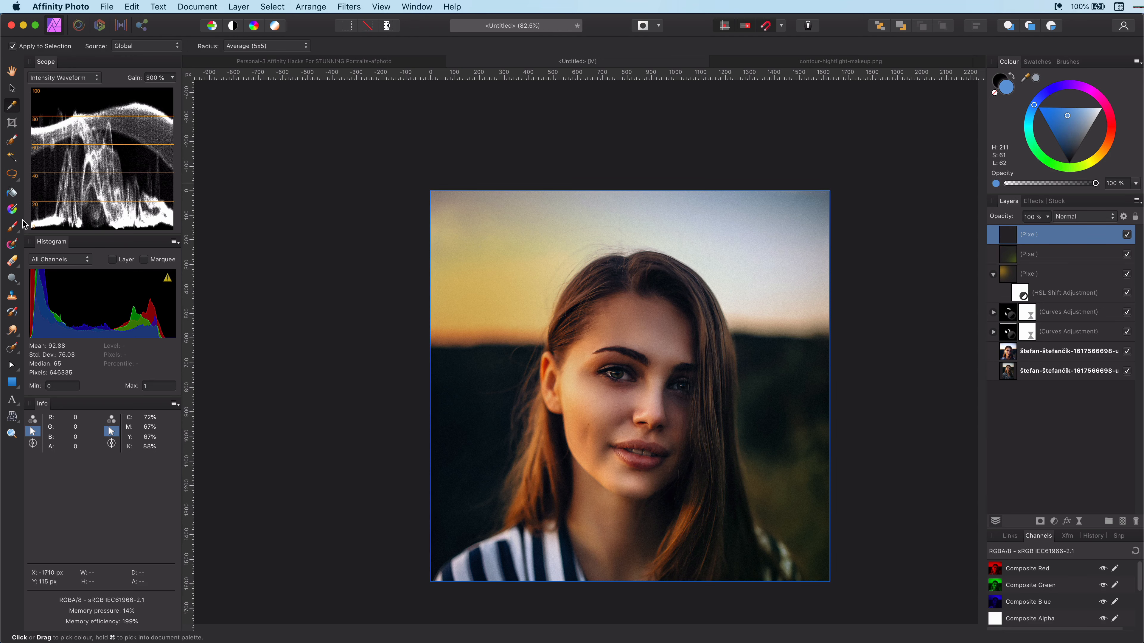
click(14, 226)
drag(732, 270, 797, 189)
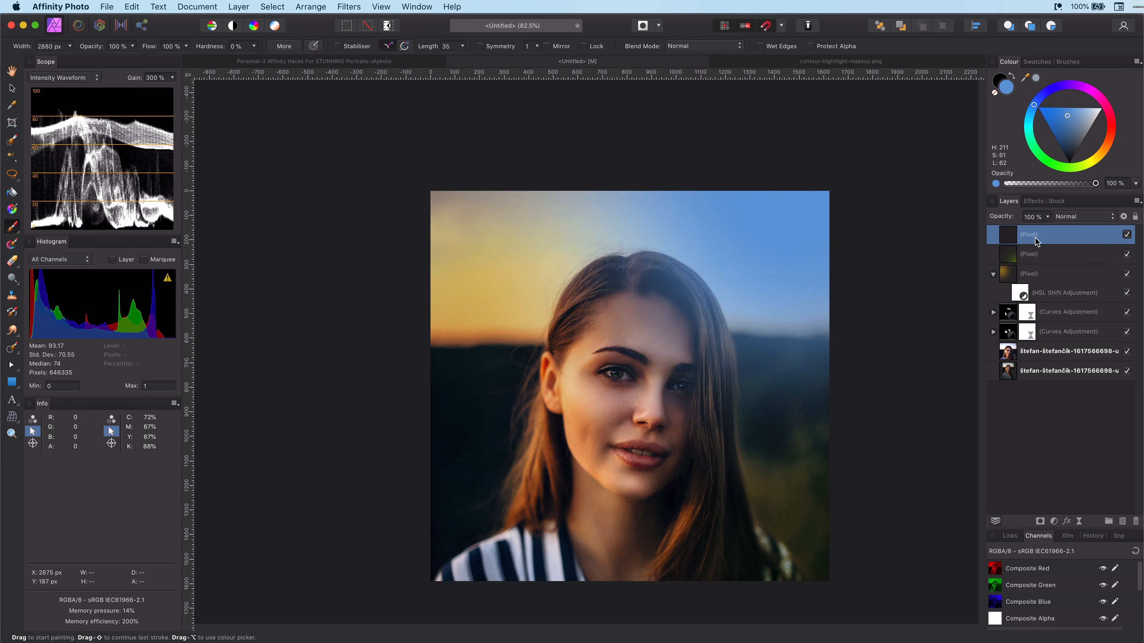
Step: Set the blue layer to Linear Burn at 70% opacity
click(1074, 217)
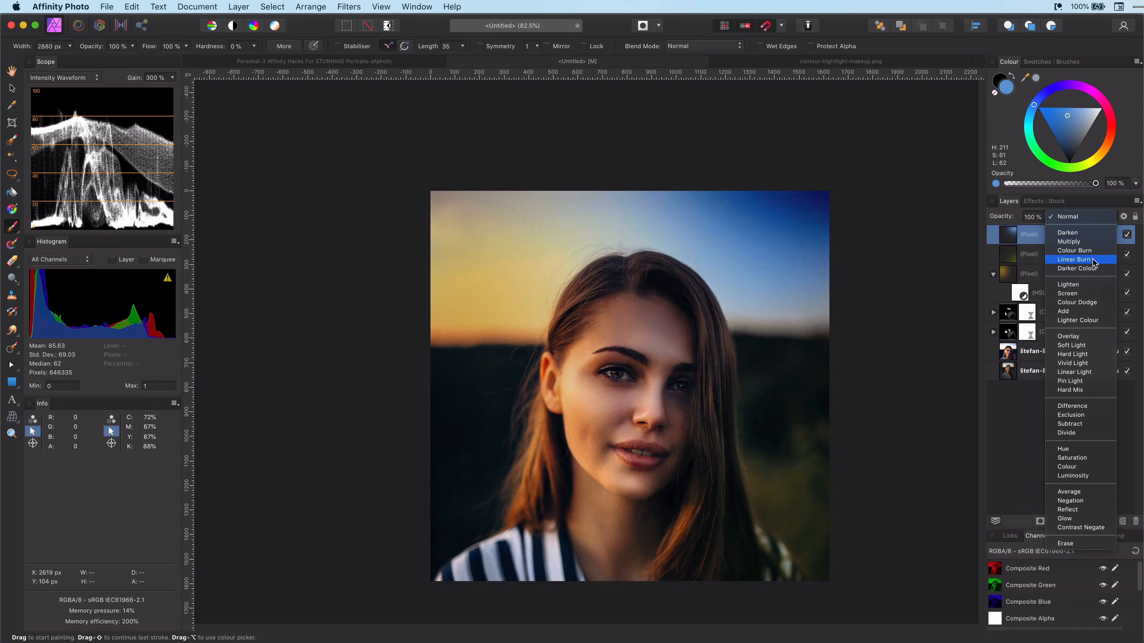
click(1074, 260)
drag(986, 217, 982, 218)
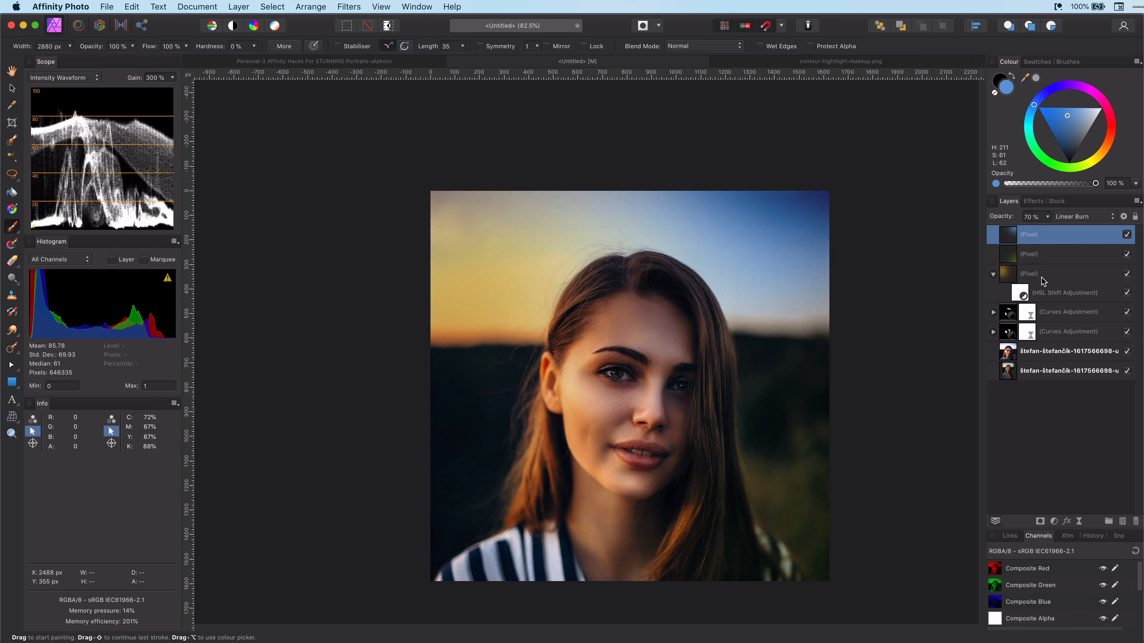
Step: Duplicate the warm paint layer with its HSL adjustment and add an inverted mask to the copy
key(bracketleft)
key(bracketleft)
key(bracketleft)
key(bracketleft)
key(bracketleft)
key(bracketleft)
key(bracketleft)
key(bracketleft)
key(bracketleft)
click(1010, 276)
key(super+j)
key(super+m)
key(super+i)
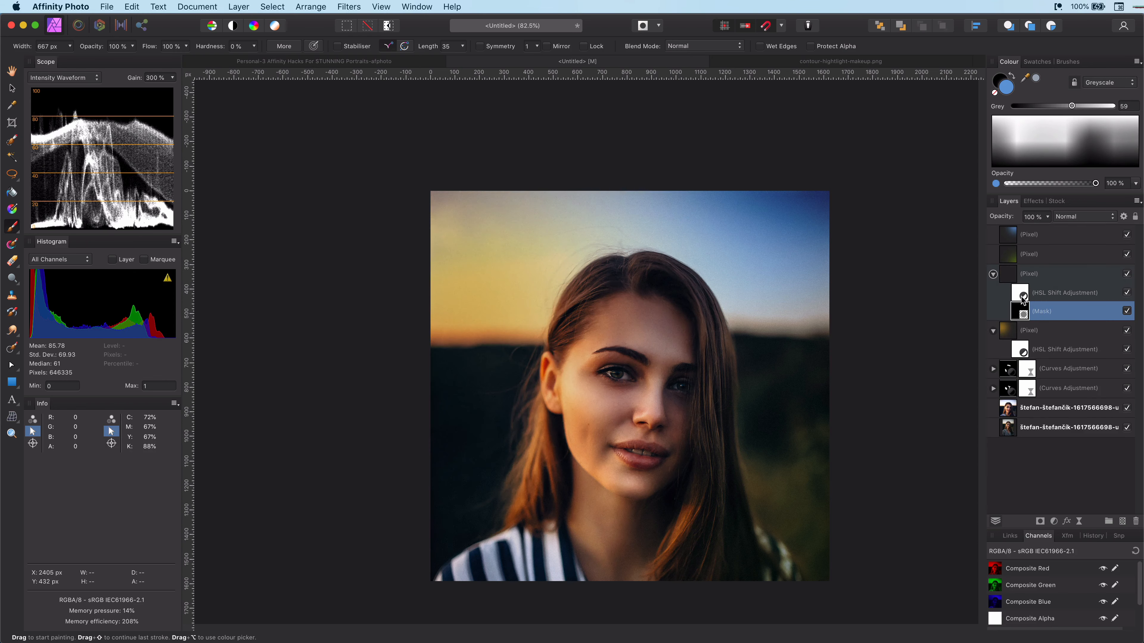
Step: Paint white on the copy's mask along the hair on the left side with a 181.8 px brush
click(1128, 275)
click(1128, 275)
scroll(626, 343, up, 5)
key(bracketleft)
key(bracketleft)
key(bracketleft)
key(bracketleft)
key(bracketleft)
key(bracketleft)
key(bracketleft)
key(bracketleft)
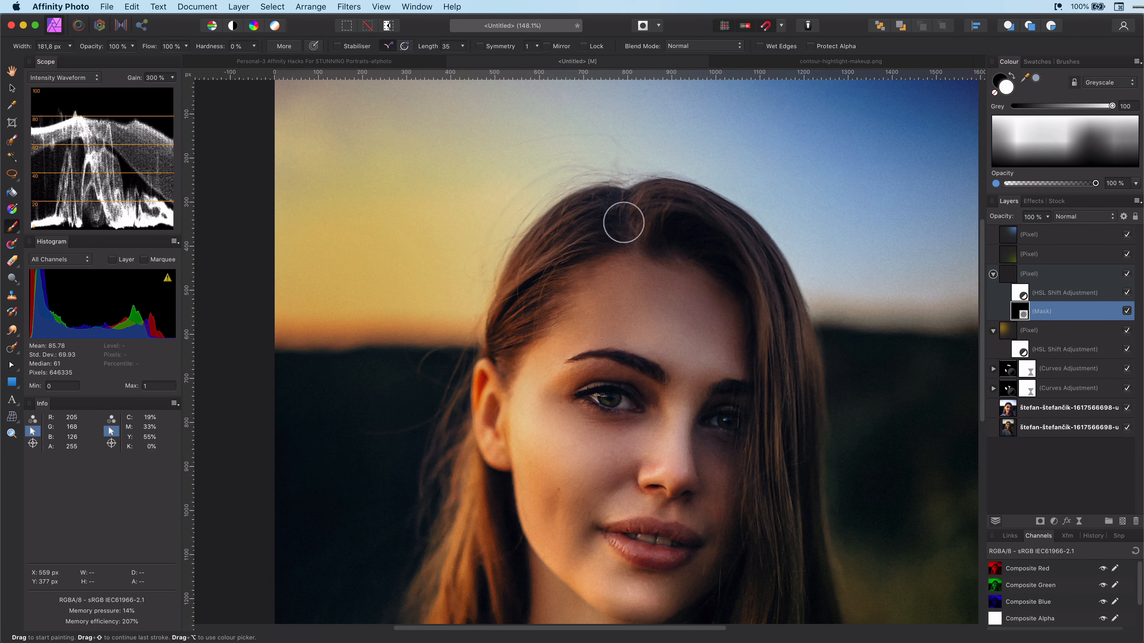
drag(500, 343, 539, 269)
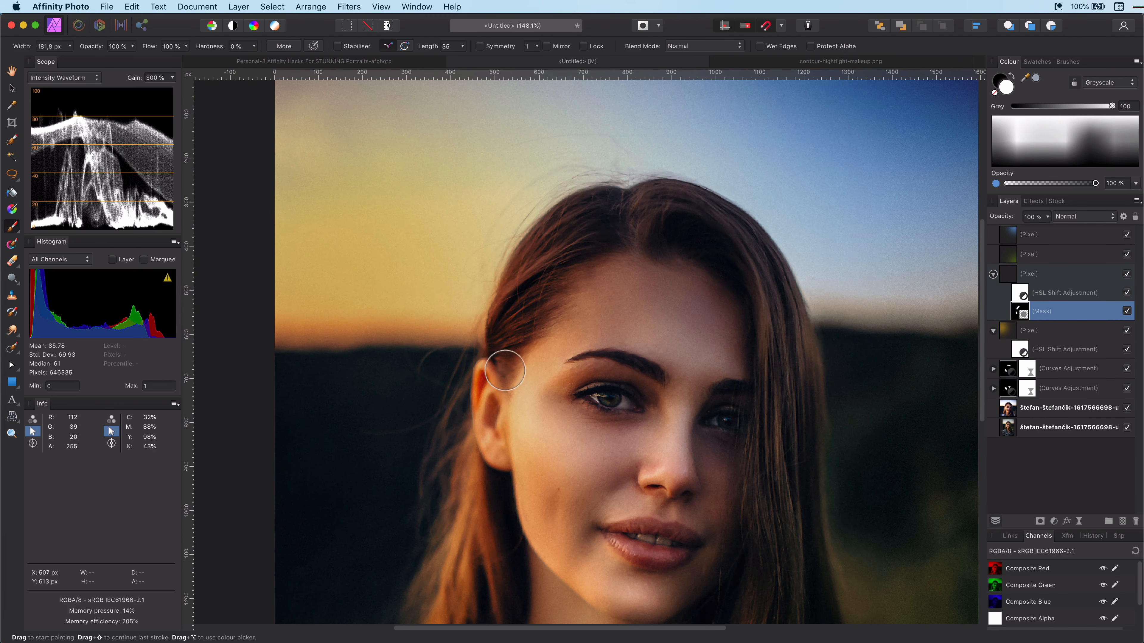
Step: Duplicate the top colour layer and switch to the Move Tool
scroll(505, 371, down, 4)
scroll(735, 383, down, 6)
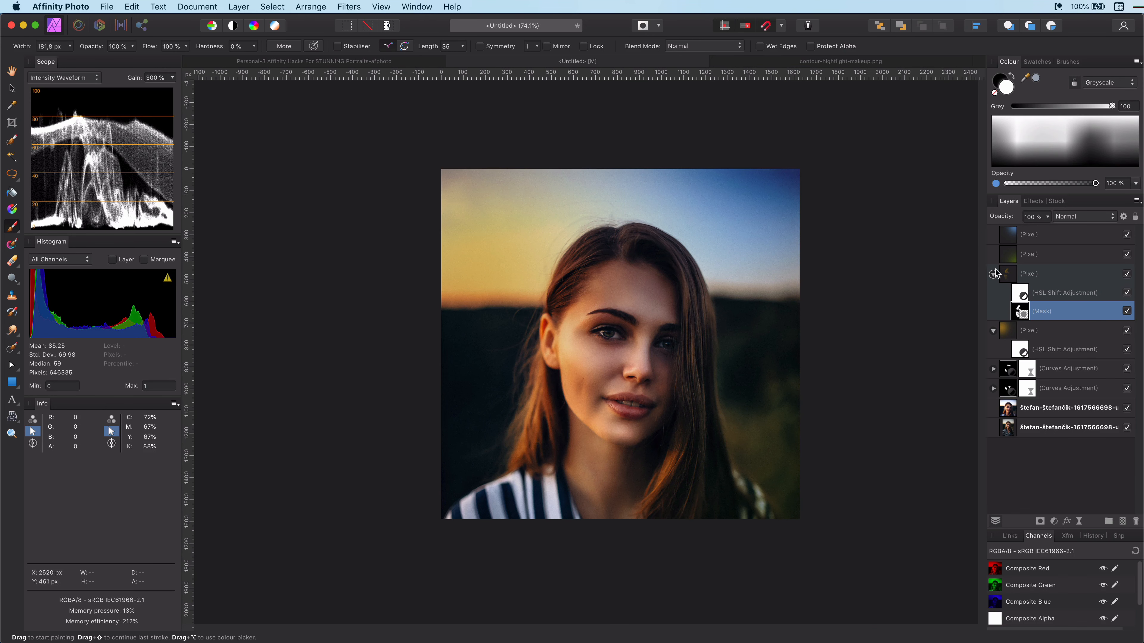
click(996, 274)
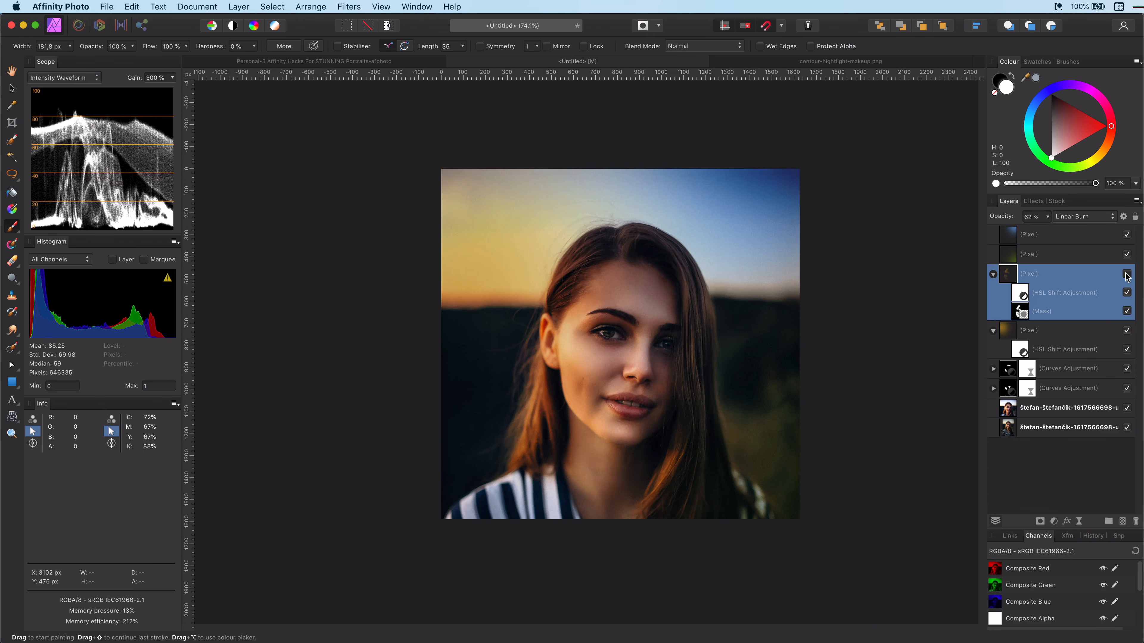
click(1017, 242)
key(super+j)
key(v)
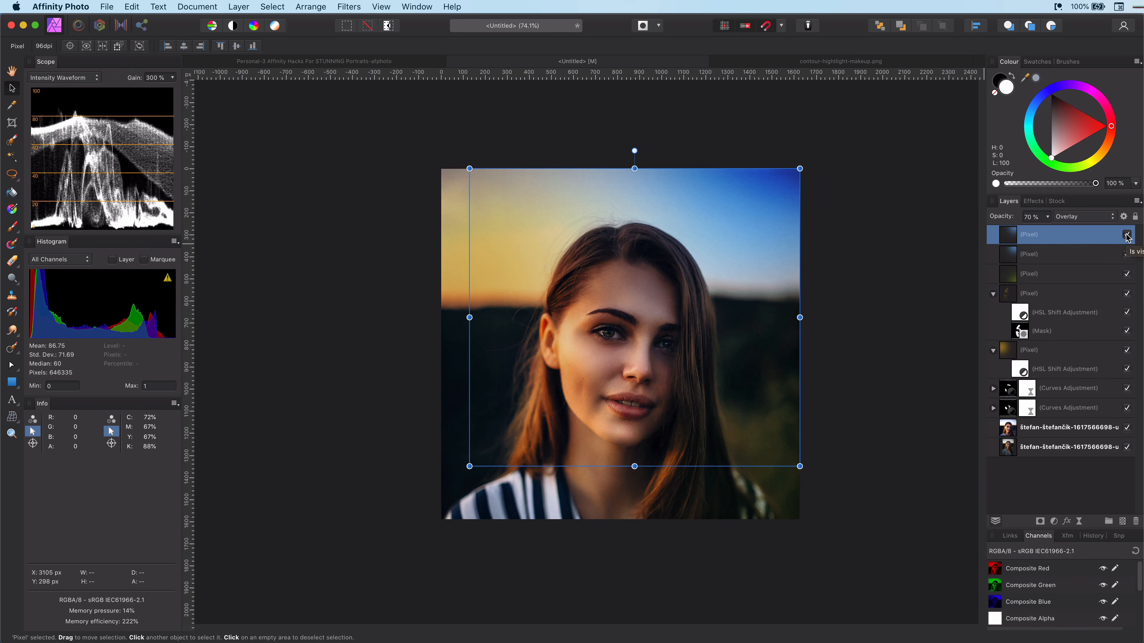
Step: Add a mask to the duplicated colour layer and invert it to black
click(1040, 521)
key(b)
scroll(691, 260, up, 6)
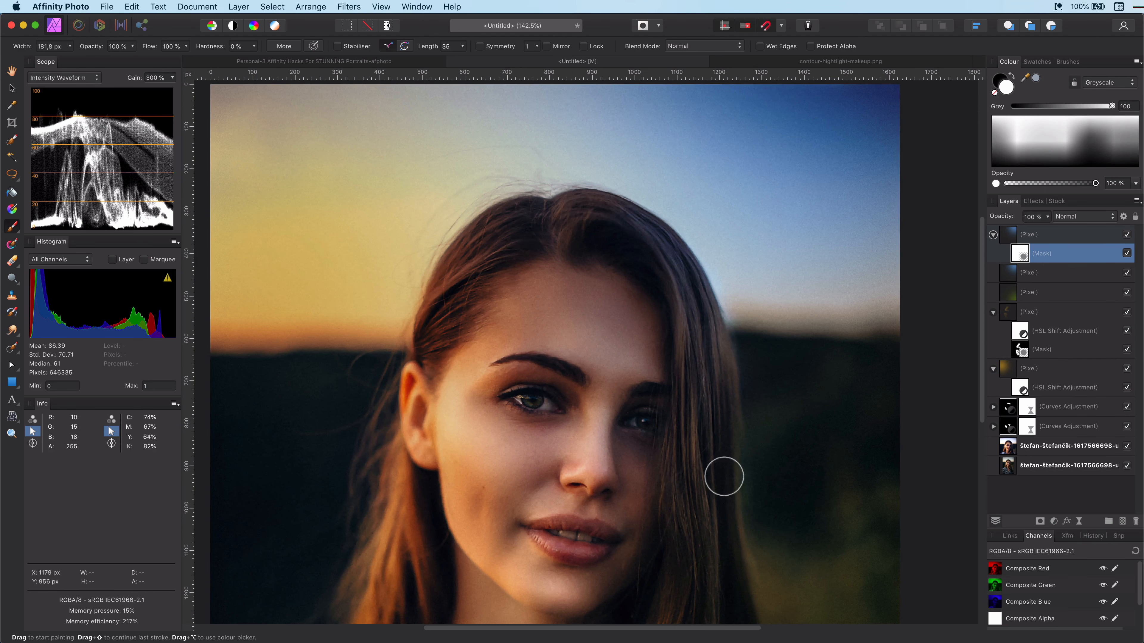
key(super+i)
scroll(568, 204, down, 5)
scroll(715, 462, up, 8)
scroll(760, 303, down, 5)
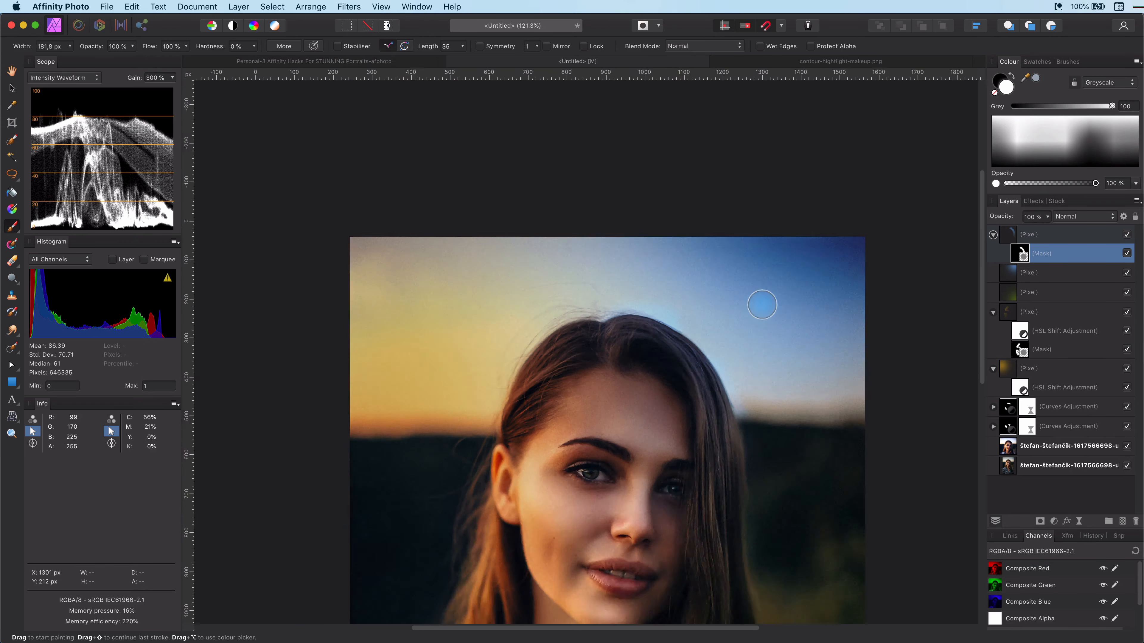
scroll(740, 450, up, 5)
scroll(740, 449, down, 6)
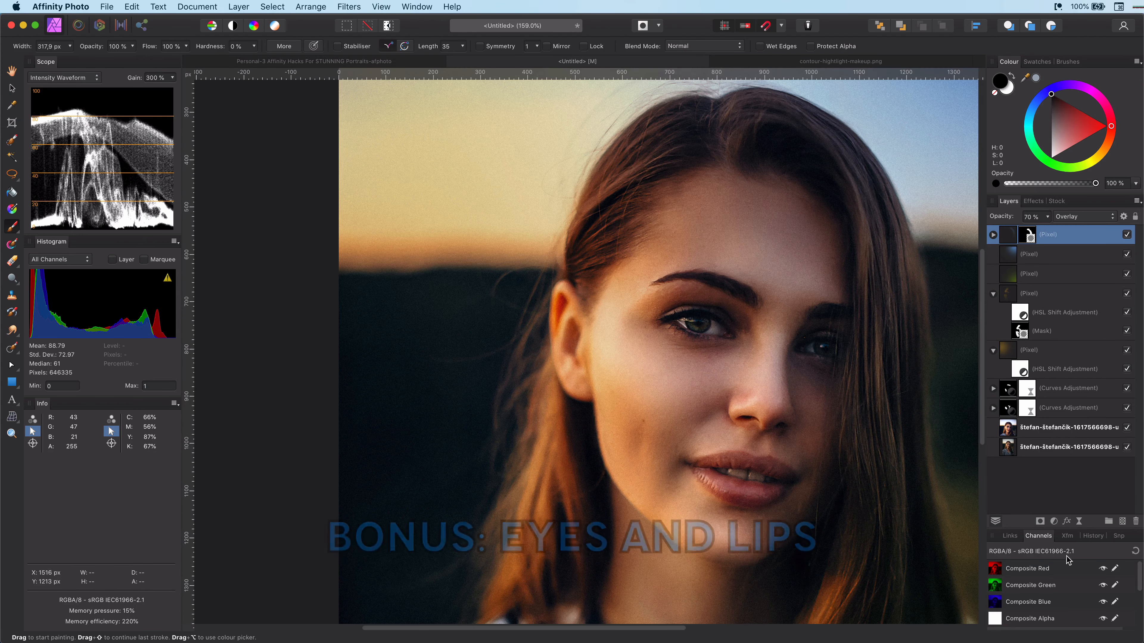
Step: Add a Curves adjustment above the photo layer and raise its master curve to brighten the image
click(1063, 428)
key(super+0)
scroll(603, 433, up, 8)
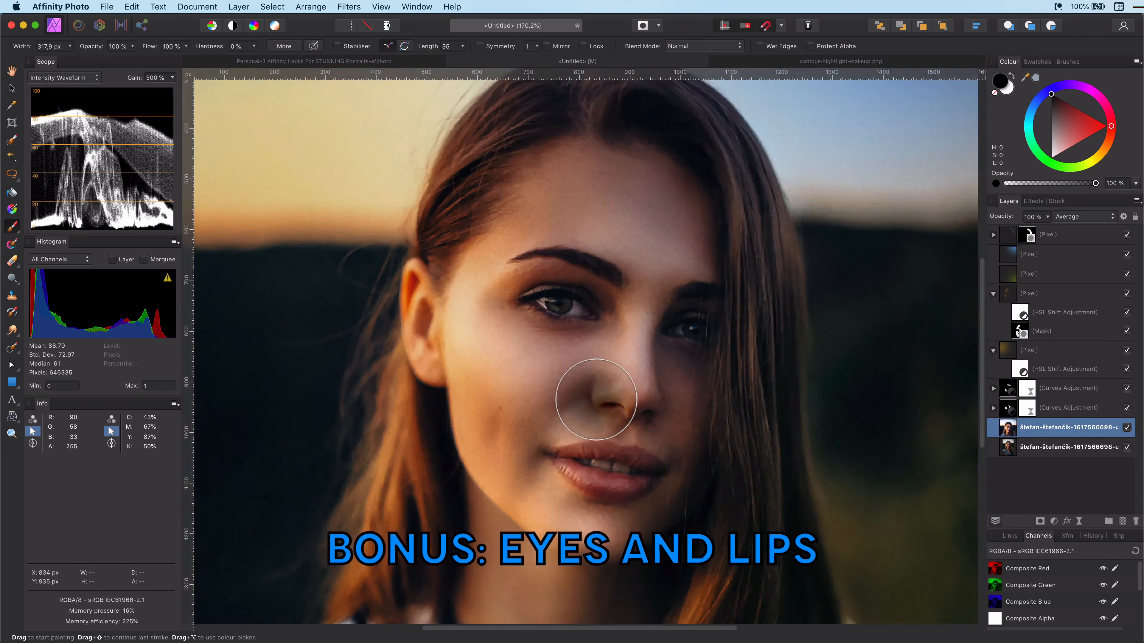
click(1054, 521)
click(1086, 622)
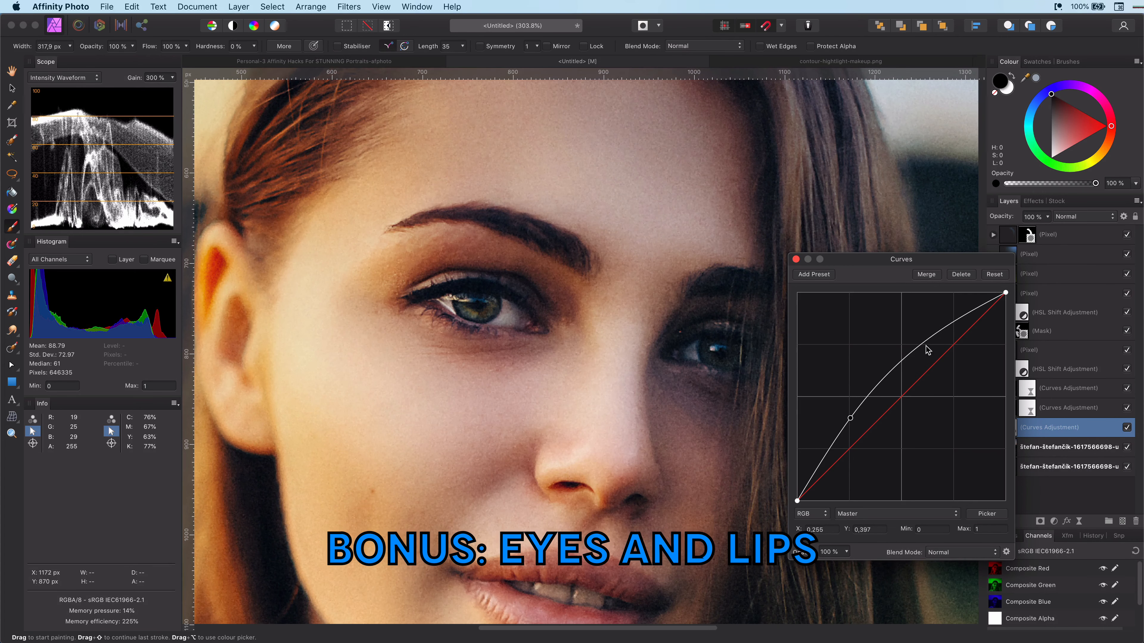
drag(926, 346, 935, 333)
drag(798, 501, 797, 476)
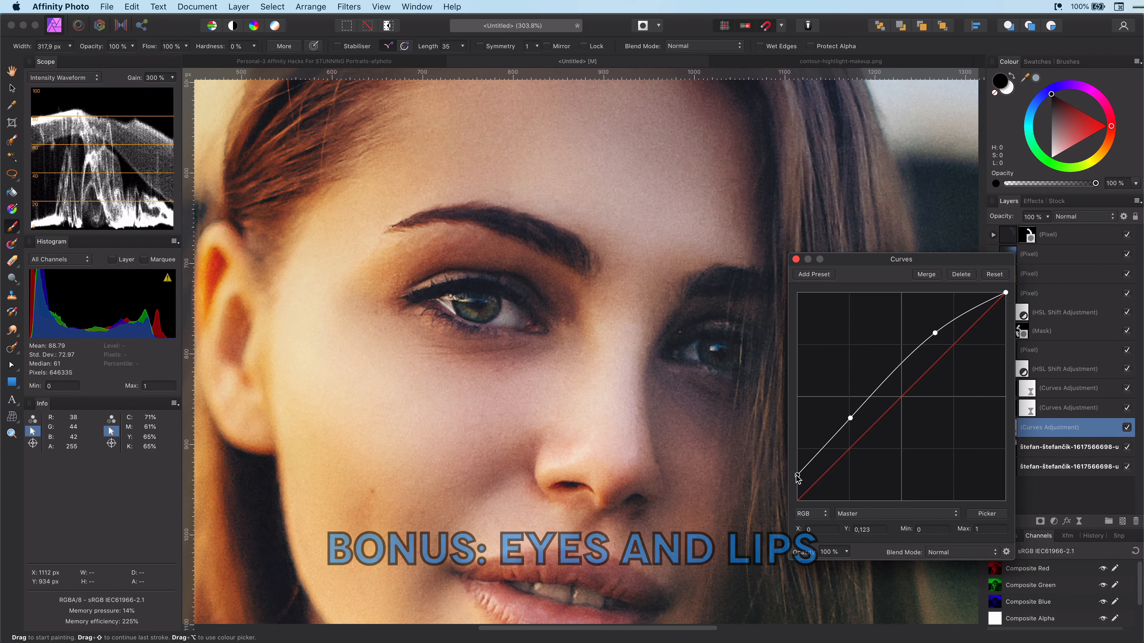
click(796, 259)
Step: Move the new Curves adjustment to the top of the layer stack and shrink the brush
drag(1063, 427, 1011, 233)
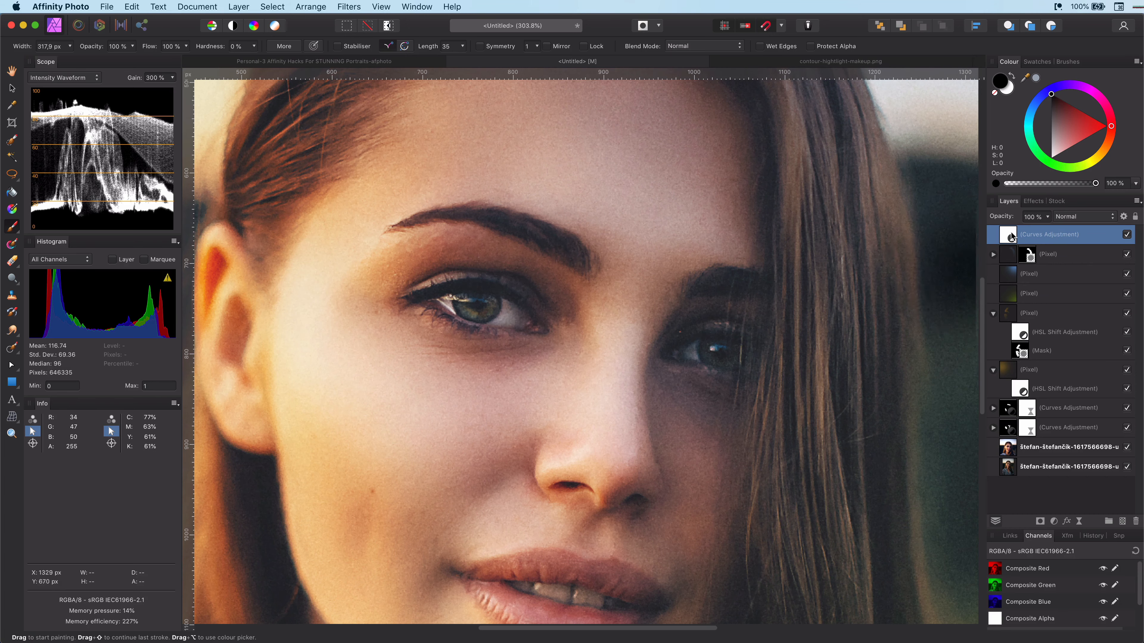
key([)
key([)
key([)
key([)
key([)
scroll(477, 293, up, 3)
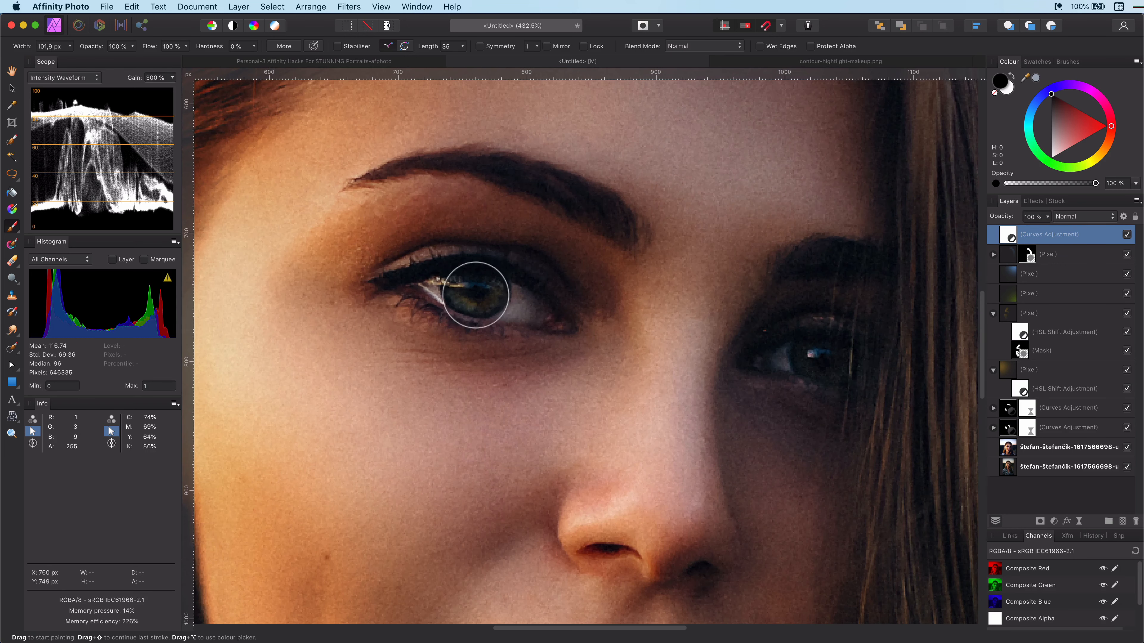
Step: Invert the top Curves adjustment's mask and paint white over both irises
click(1010, 93)
drag(493, 297, 477, 295)
drag(817, 360, 826, 361)
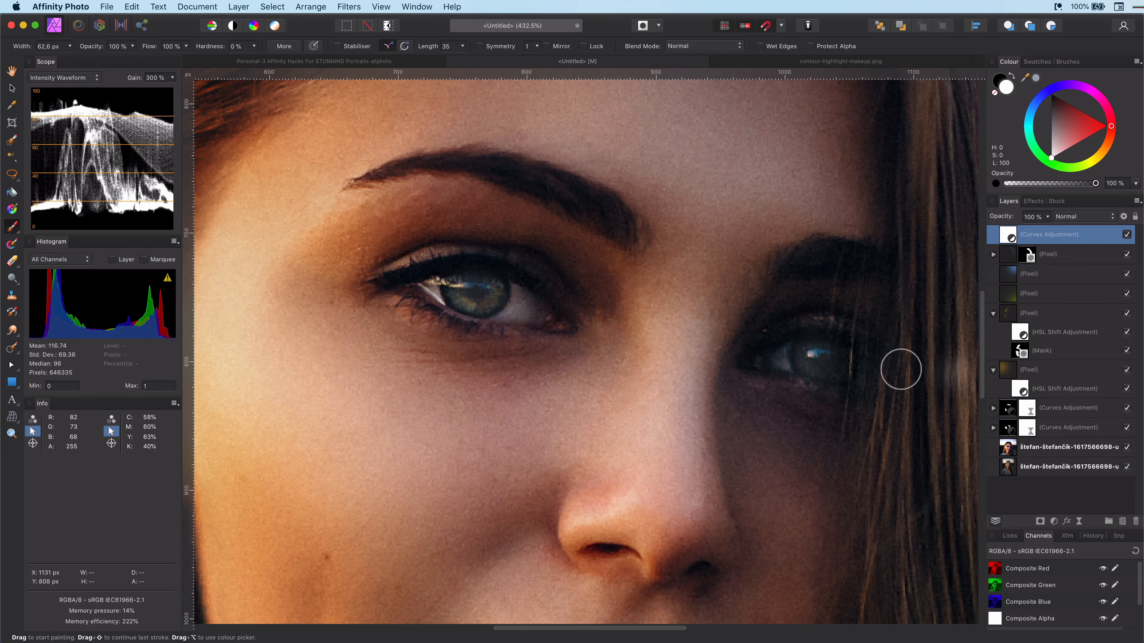
scroll(851, 355, down, 8)
key(super+i)
scroll(608, 361, up, 8)
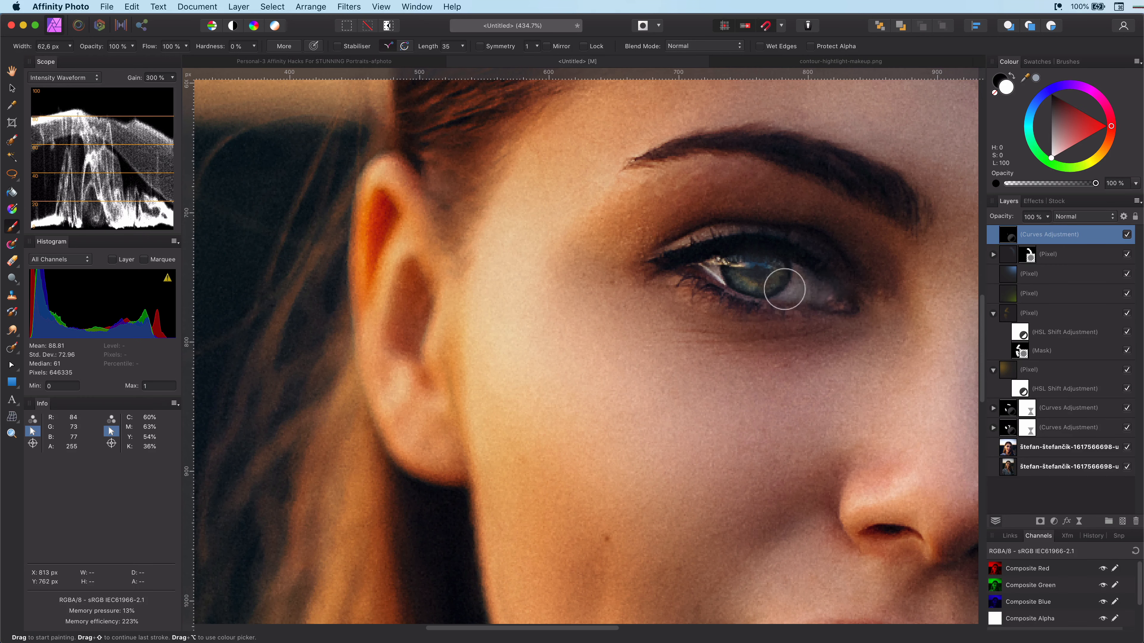
Step: Reopen the eye Curves adjustment and raise its curve further for brighter irises
key([)
key([)
key([)
double_click(1013, 235)
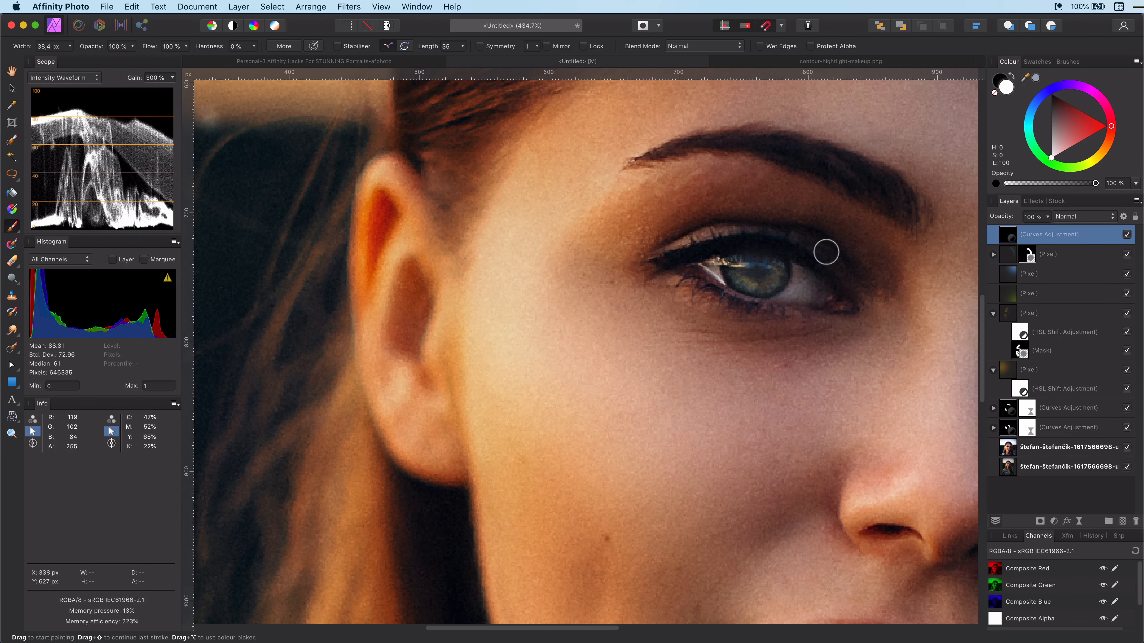
drag(881, 408, 841, 396)
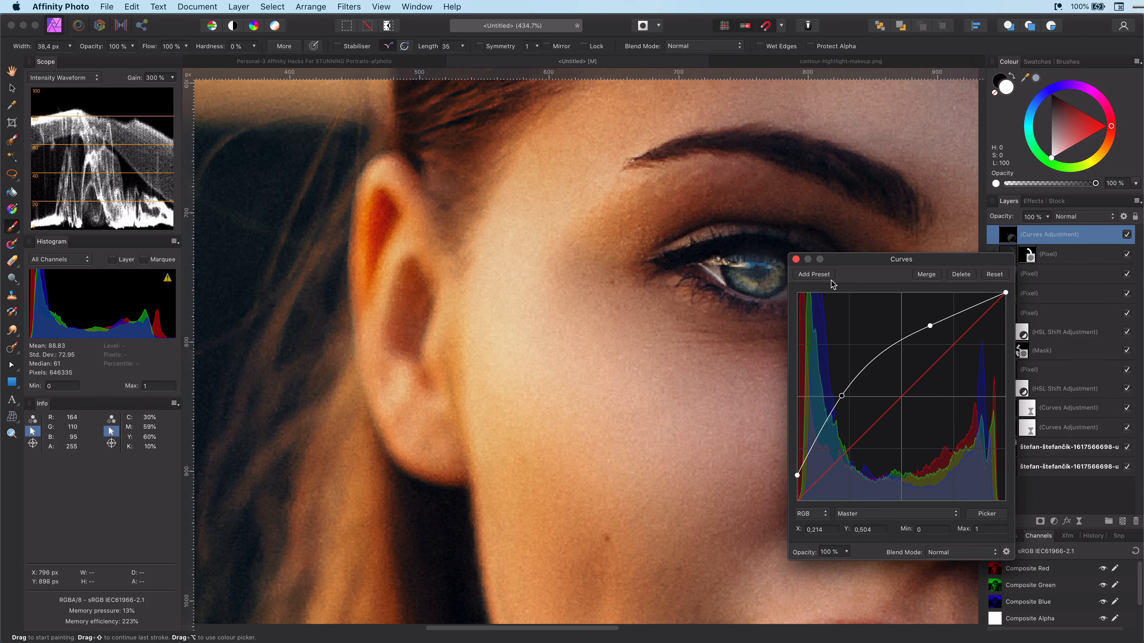
click(796, 259)
Step: Paint with mid-grey over the left iris and lower the eye Curves adjustment's opacity to about 72%
scroll(792, 434, down, 5)
scroll(791, 434, up, 5)
click(1048, 141)
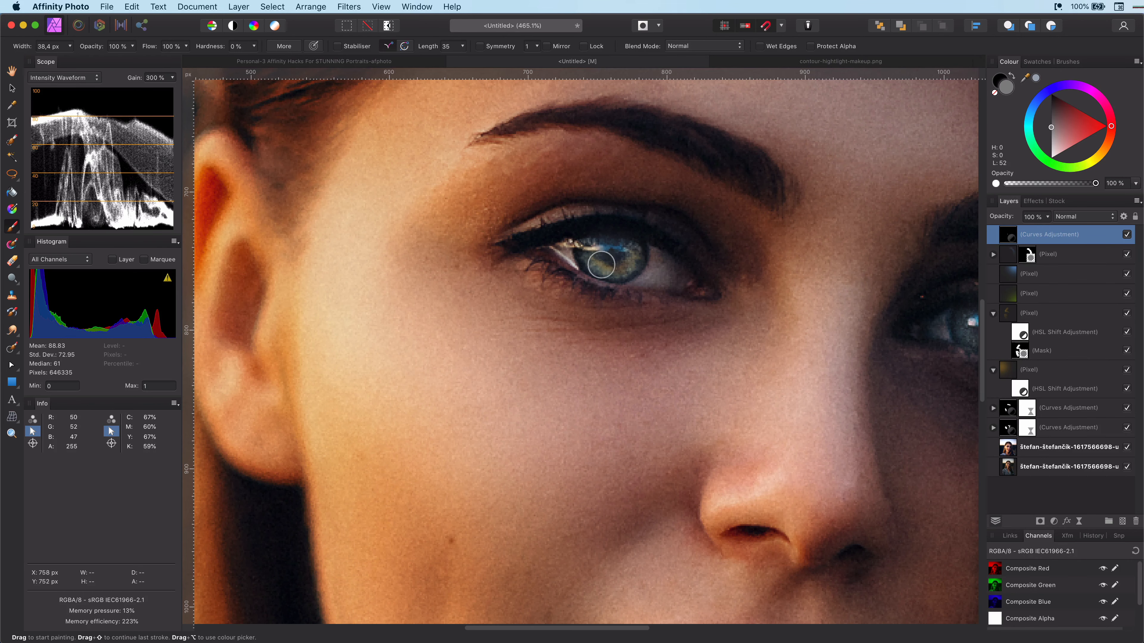
drag(601, 265, 589, 255)
scroll(761, 317, right, 5)
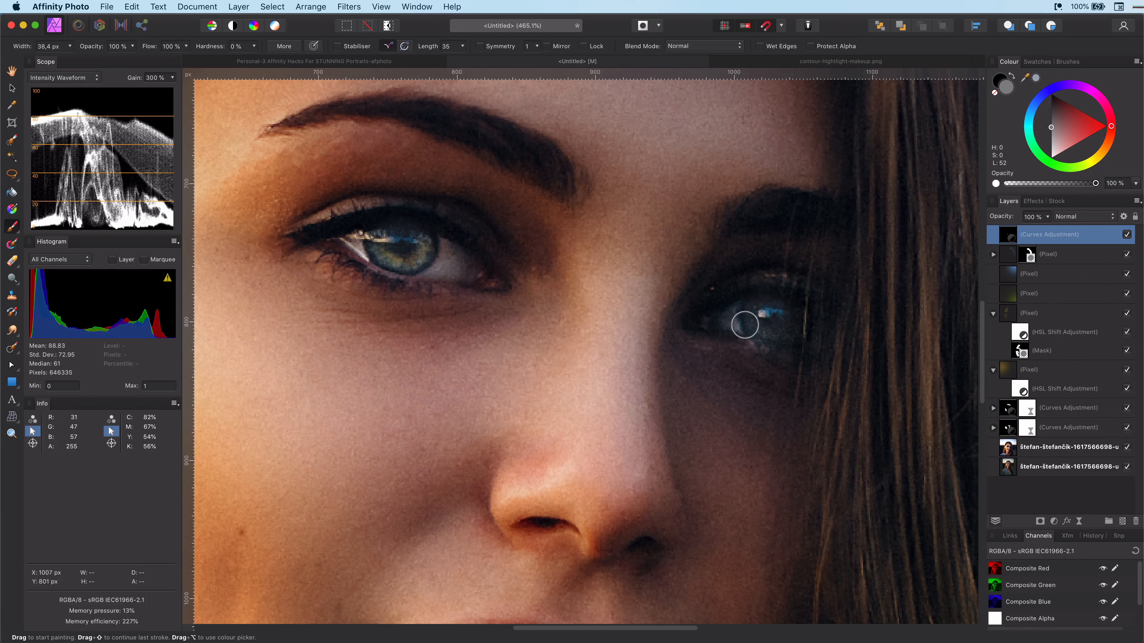
scroll(767, 312, down, 8)
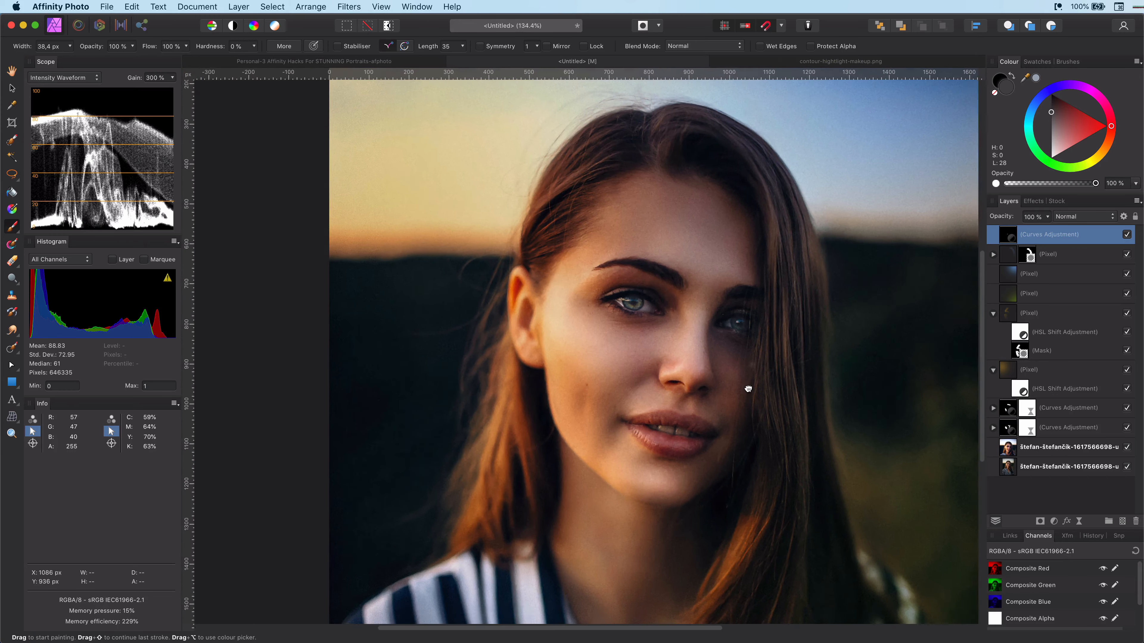
click(1127, 234)
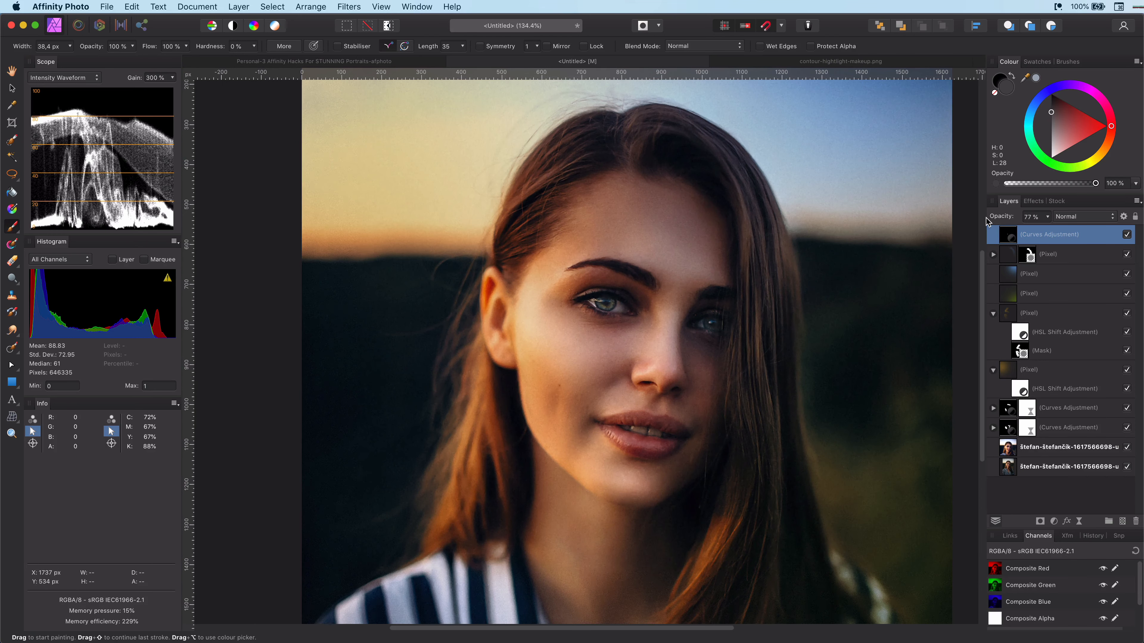
Step: Add another Curves adjustment and raise its Red channel curve for the lips
click(1055, 522)
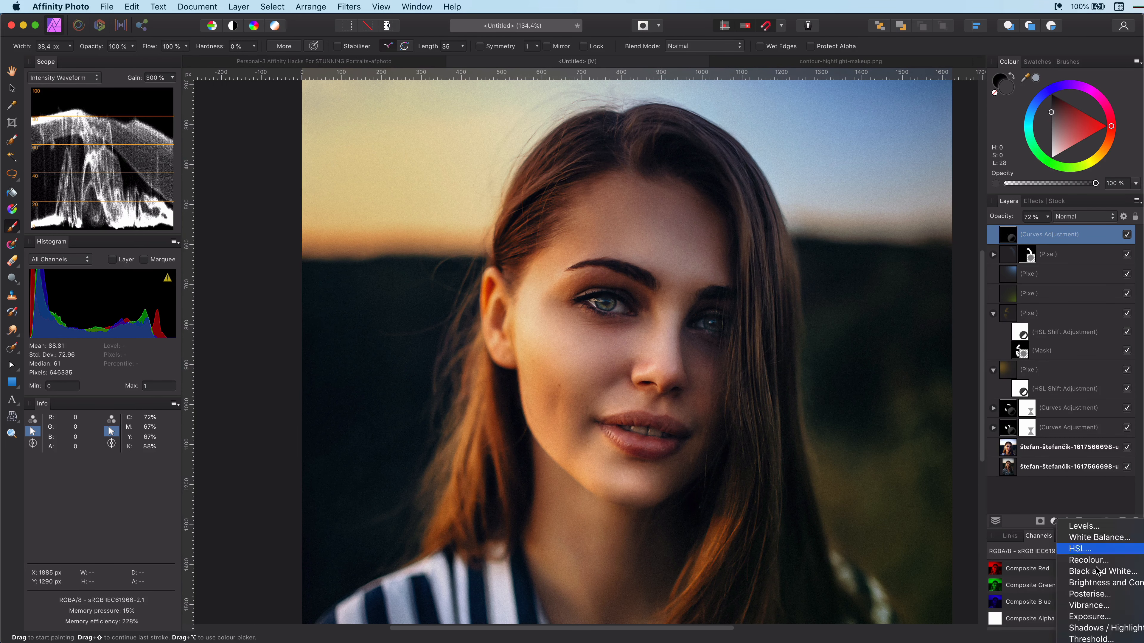
click(1085, 638)
click(907, 514)
click(907, 524)
drag(885, 413, 886, 399)
click(796, 260)
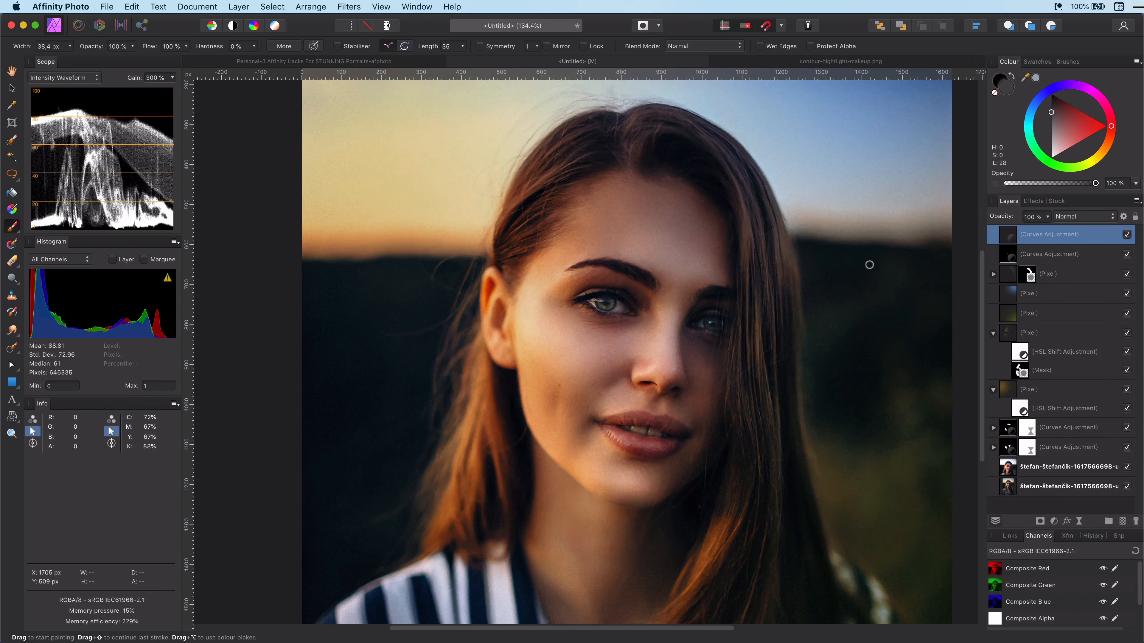
Step: Add a second point to the lip Curves' Red curve and lower the Blue channel curve
scroll(640, 440, up, 3)
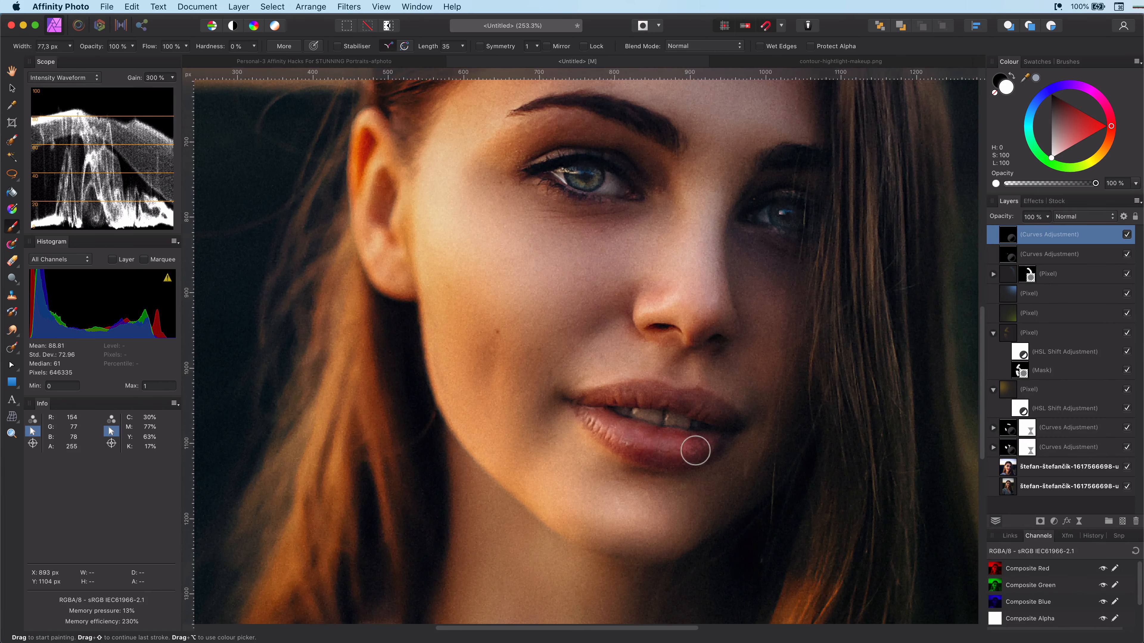
scroll(729, 497, down, 3)
double_click(1008, 234)
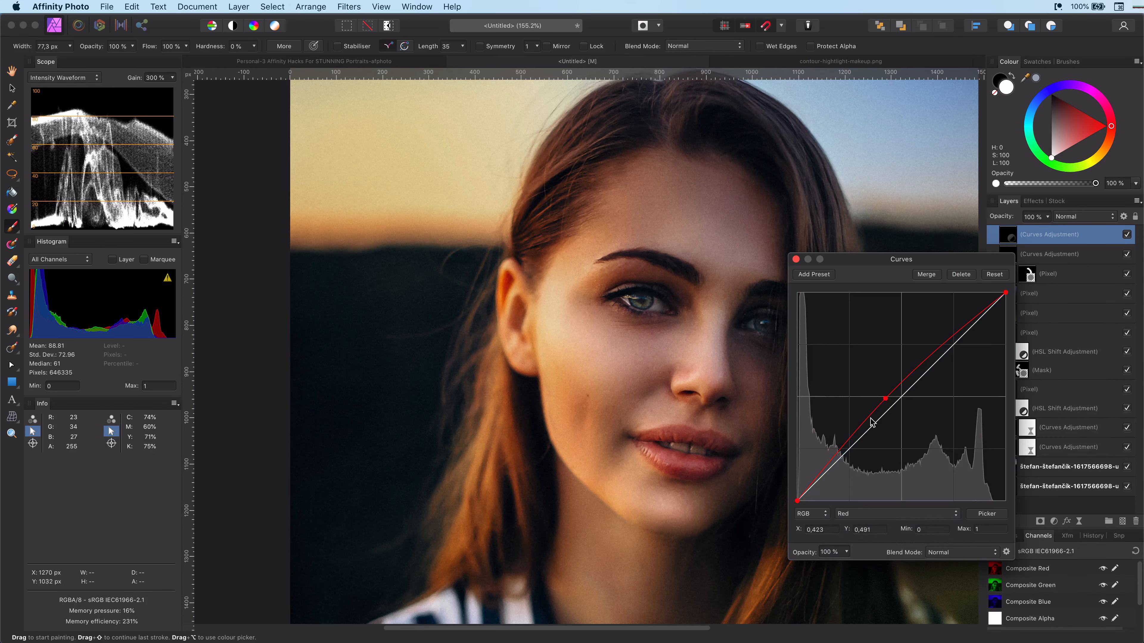
click(958, 342)
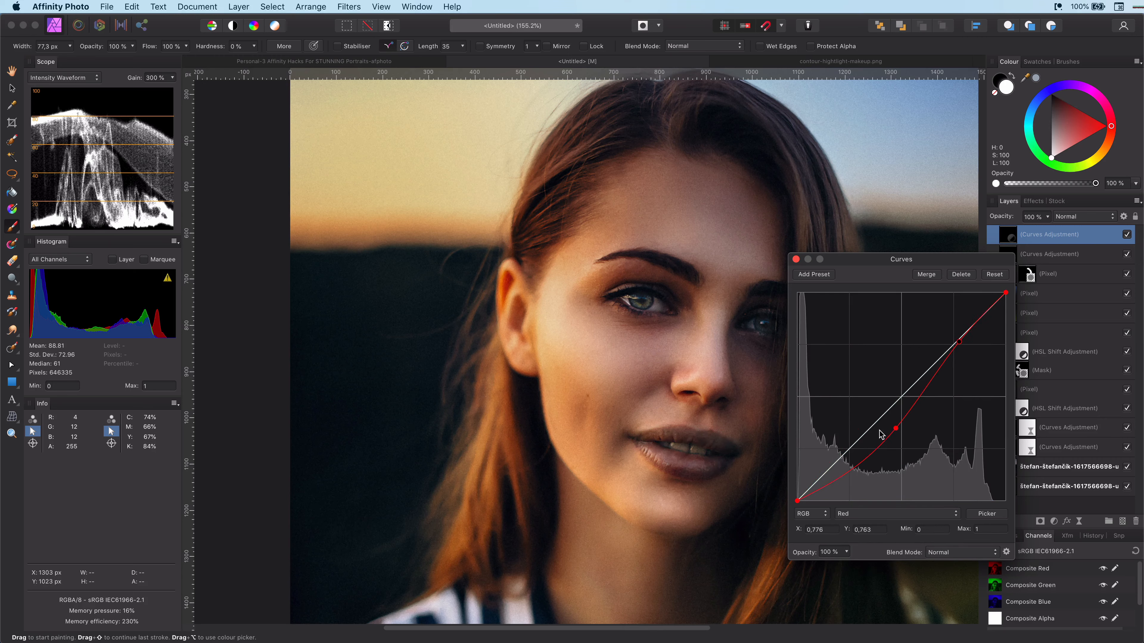
click(893, 515)
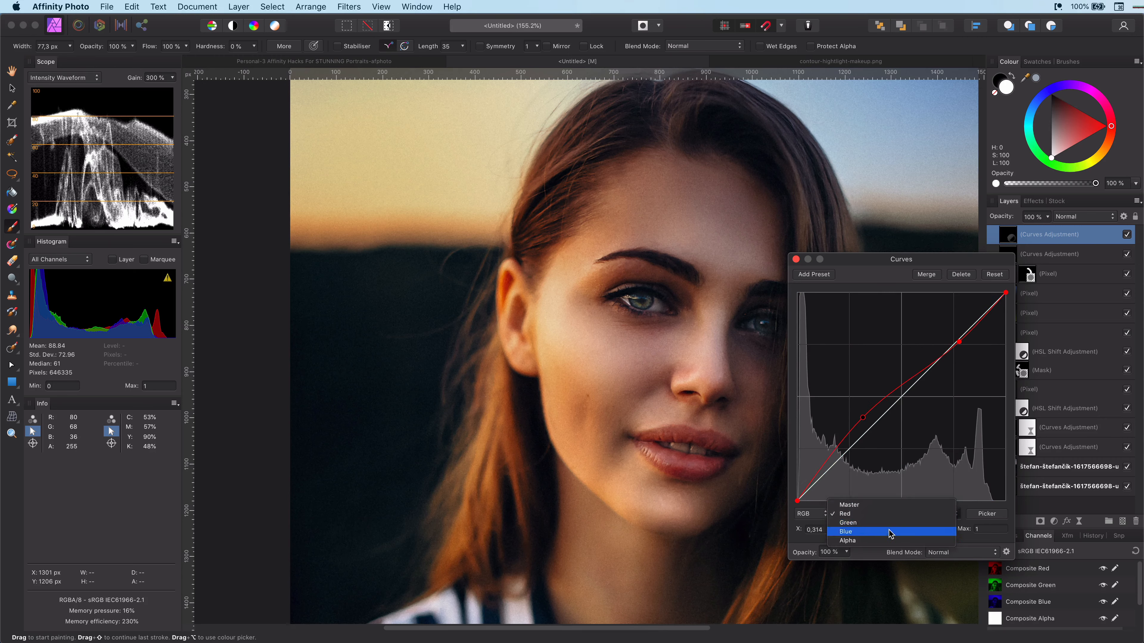
click(890, 531)
mouse_move(869, 428)
mouse_down()
mouse_move(870, 446)
mouse_move(882, 440)
mouse_up()
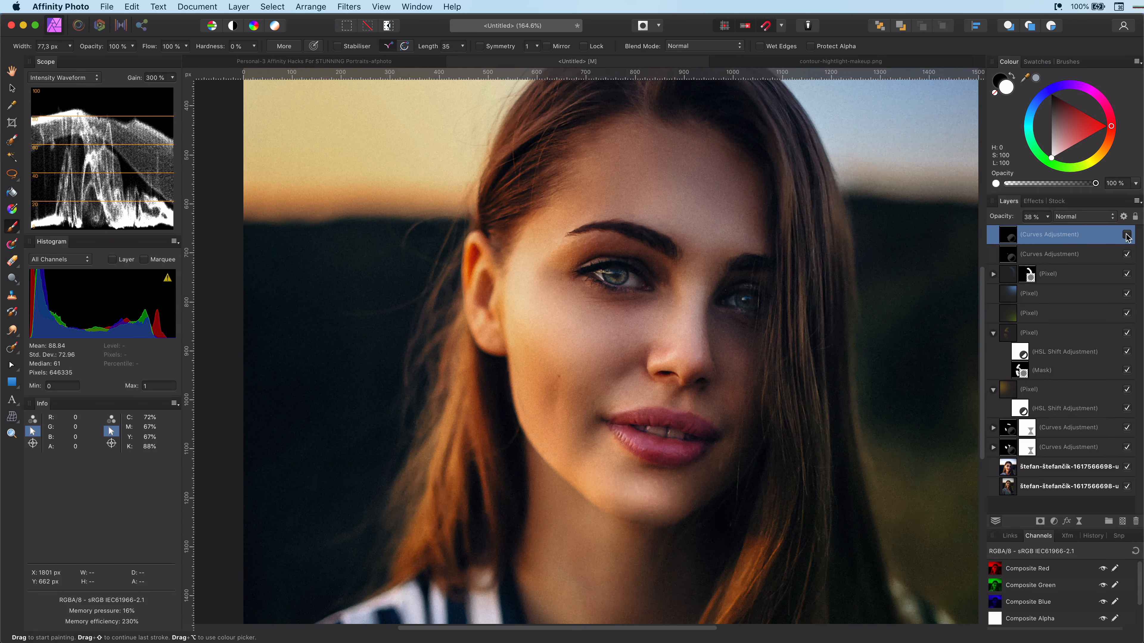
Step: Zoom in on the lips and toggle the lip Curves adjustment to compare before and after
scroll(684, 485, up, 5)
click(1127, 234)
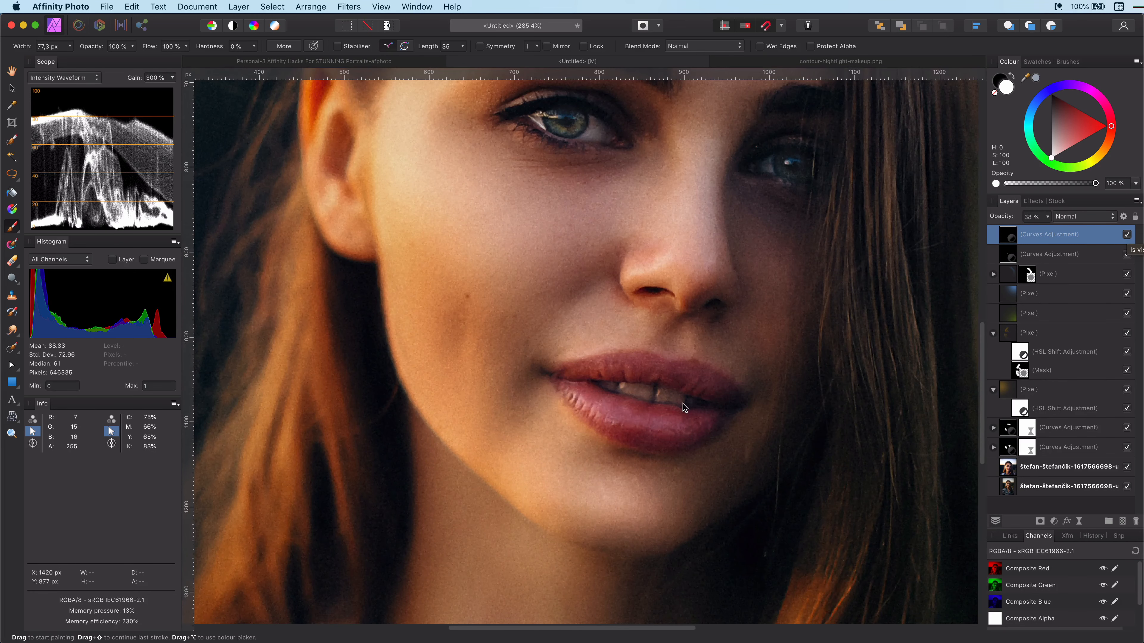
scroll(684, 408, down, 10)
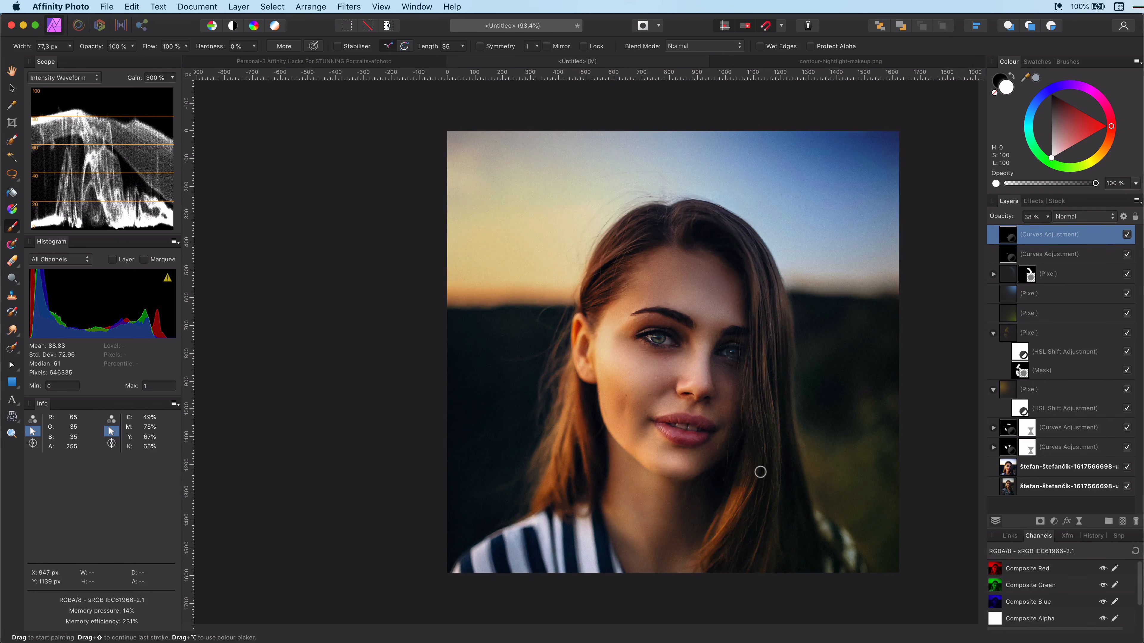
Step: Select all retouching layers above the photo and hide them to compare with the original
shift+click(1068, 449)
shift+click(1101, 468)
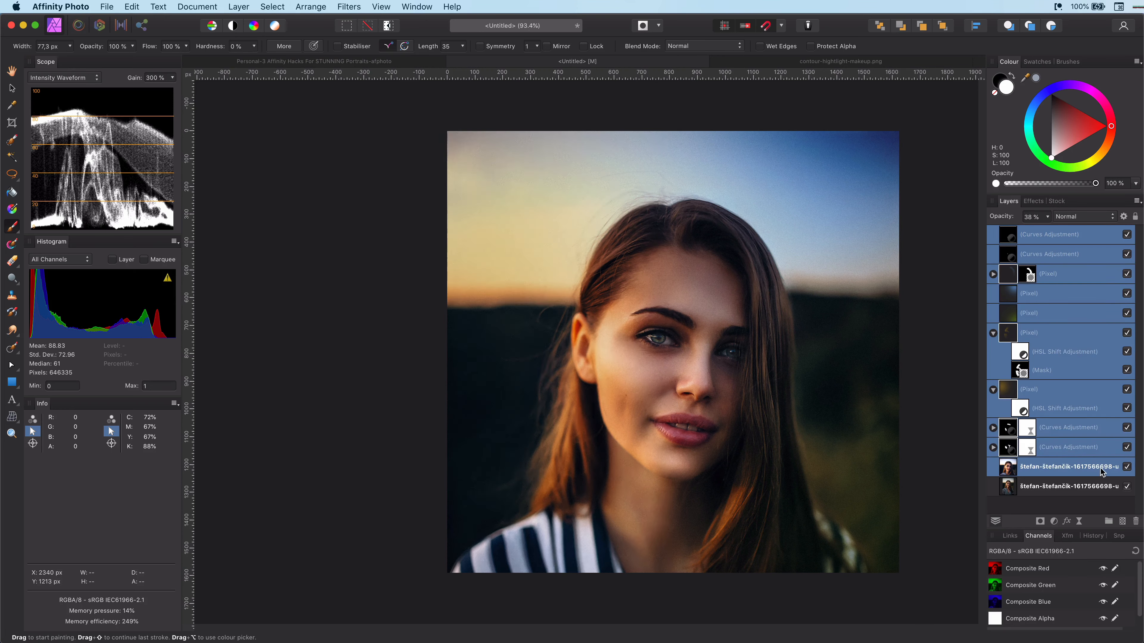
click(1127, 467)
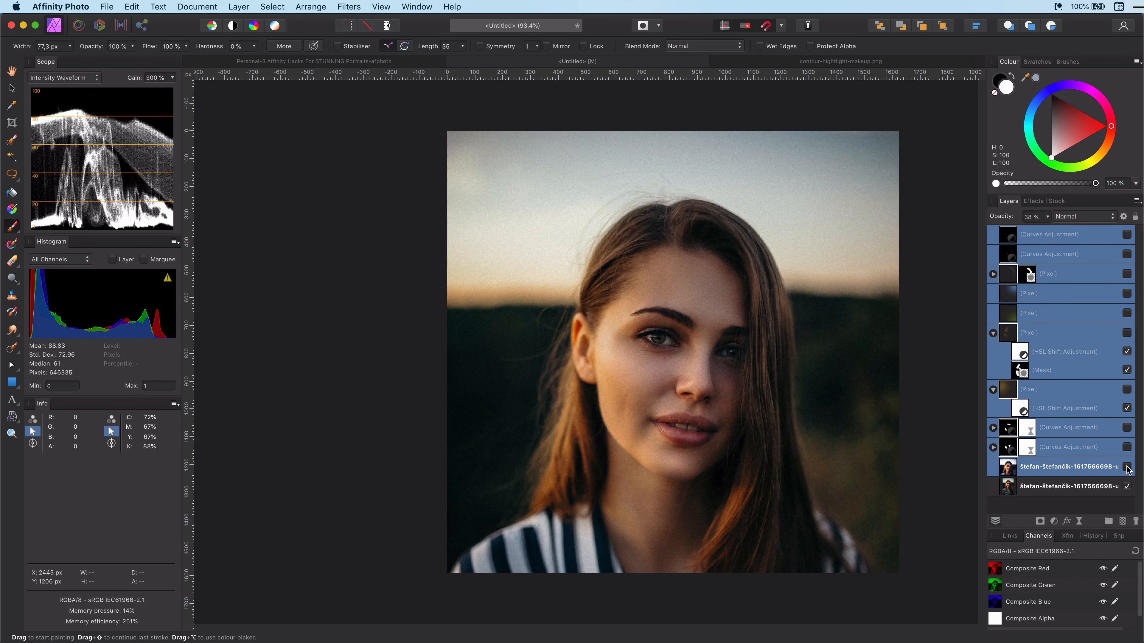